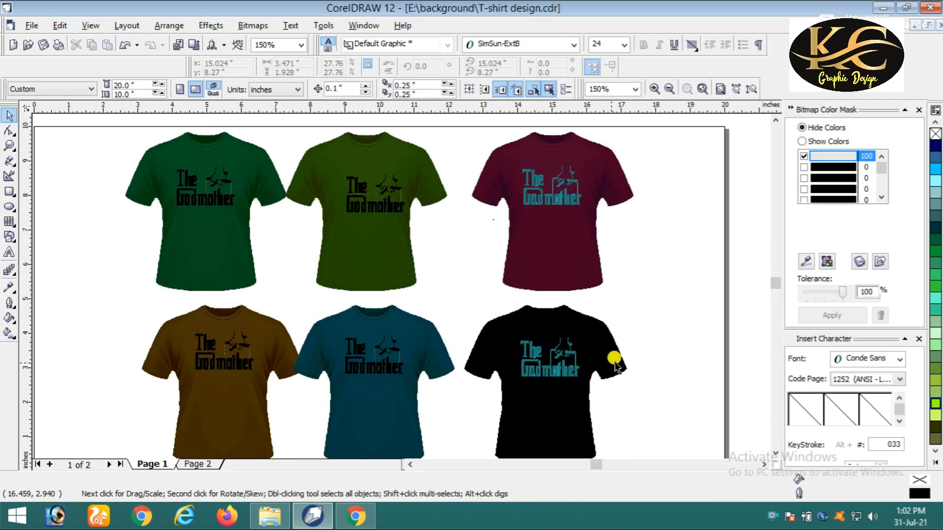
# Step: Import the green T-shirt picture from the background folder onto Page 2
pyautogui.hotkey('ctrl', 'shift', 'u')
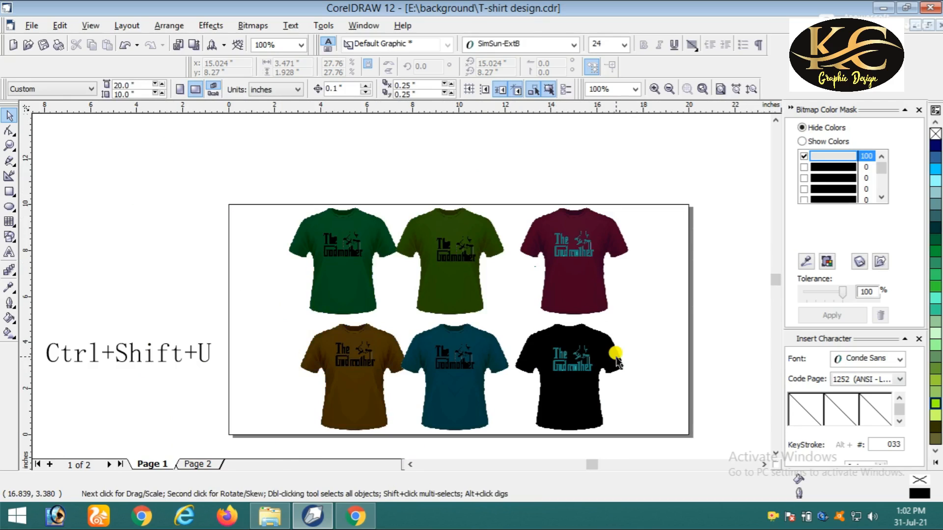
pyautogui.click(203, 464)
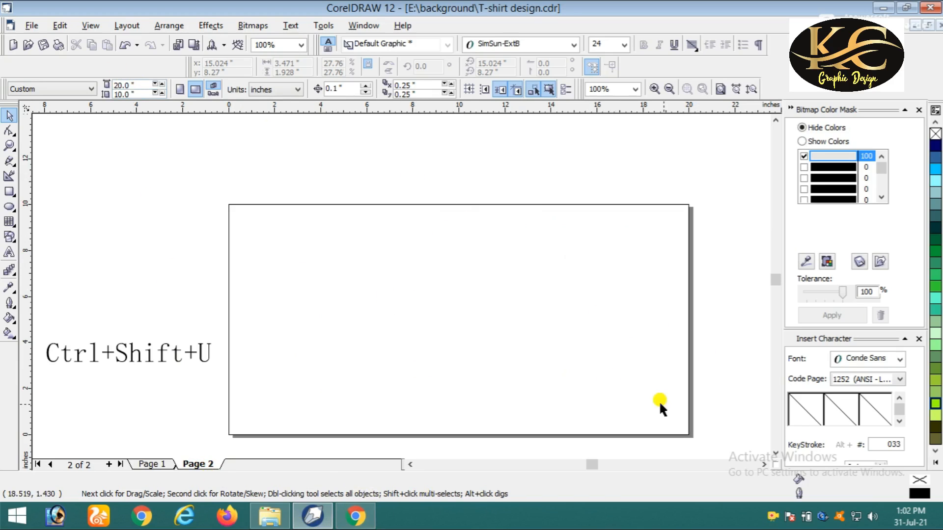
pyautogui.click(775, 452)
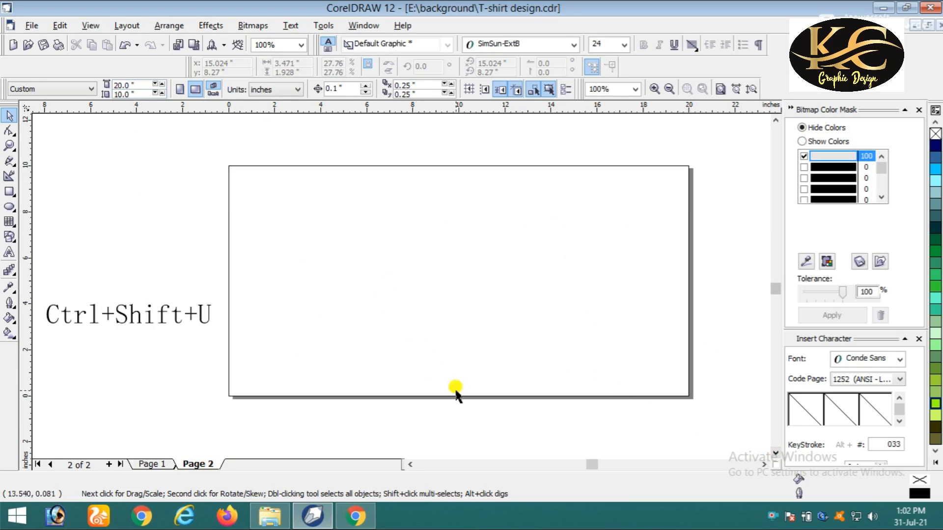
pyautogui.click(269, 516)
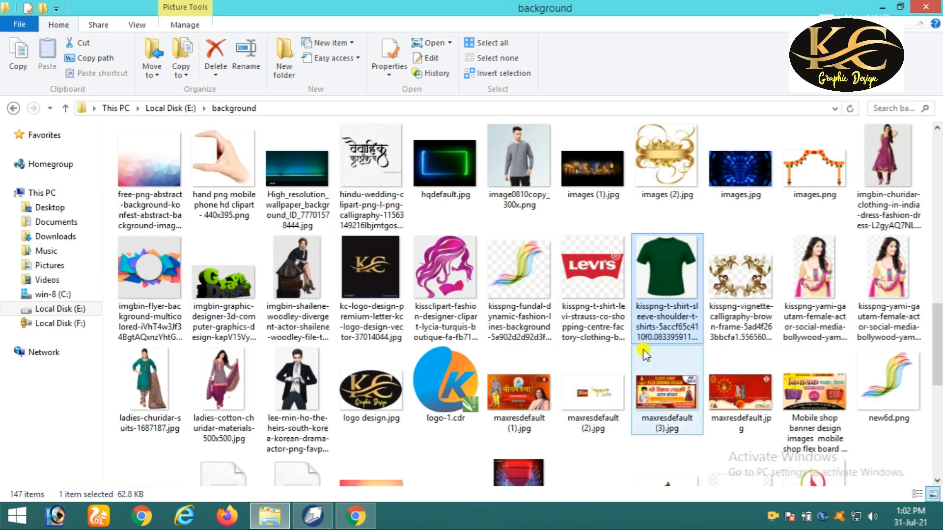
pyautogui.moveTo(667, 267); pyautogui.dragTo(448, 265)
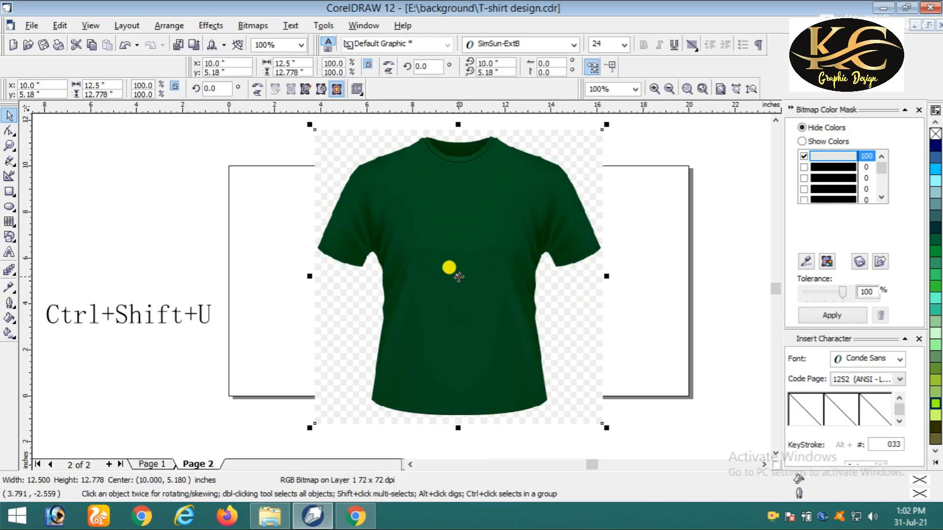
pyautogui.scroll(-1, 489, 257)
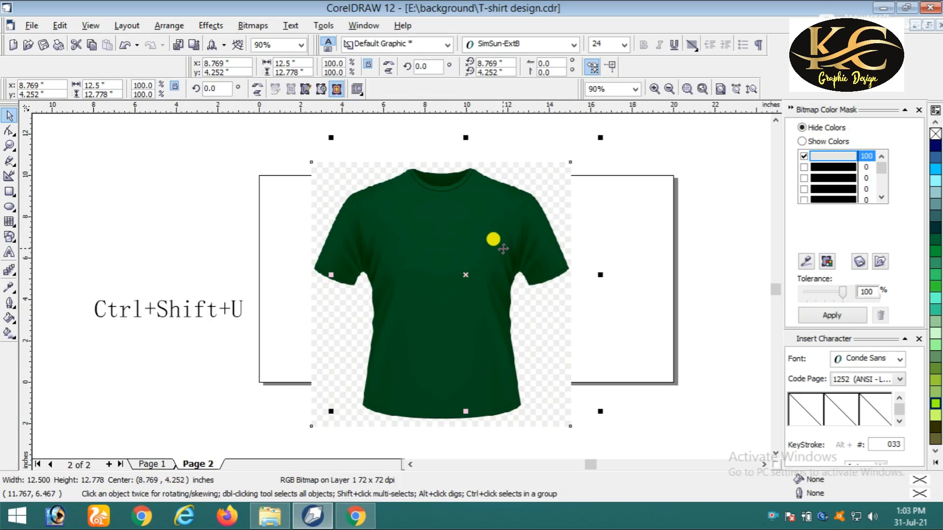
# Step: Hide the T-shirt bitmap's white checkered background with a colour mask sampled from it, using a tolerance of 20%
pyautogui.click(806, 261)
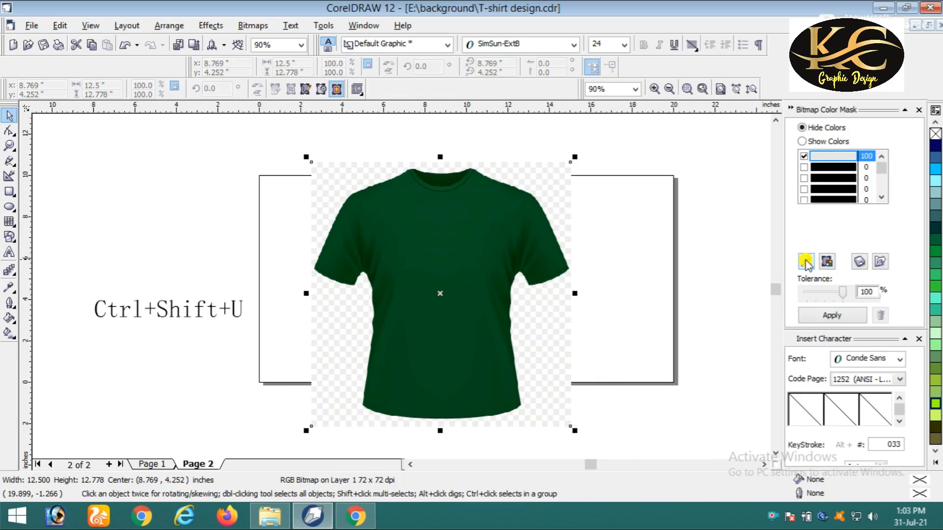
pyautogui.click(536, 198)
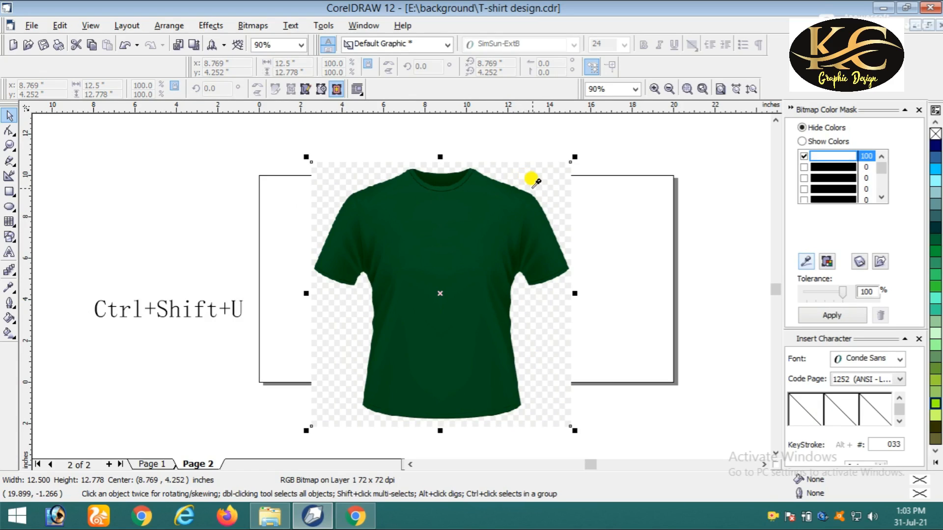
pyautogui.click(534, 186)
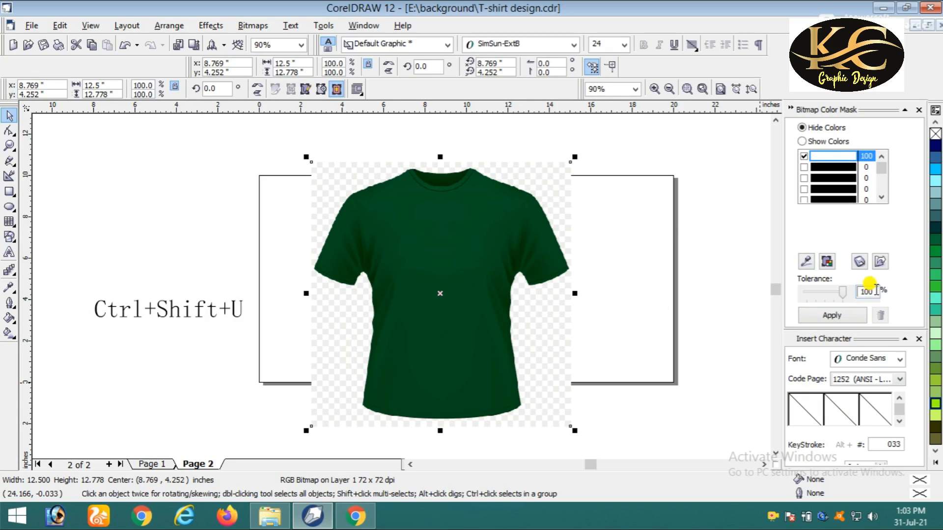
pyautogui.moveTo(876, 291); pyautogui.dragTo(851, 293)
pyautogui.write('20')
pyautogui.click(841, 316)
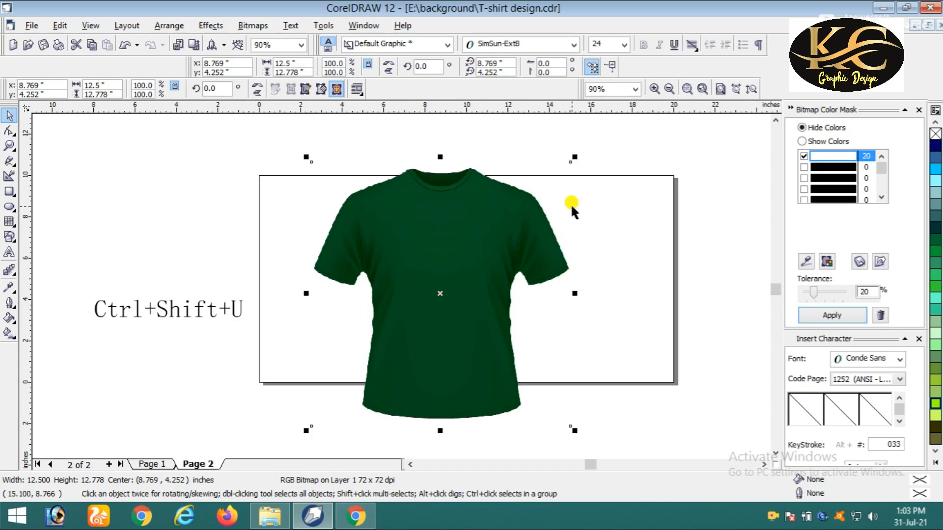
pyautogui.click(616, 172)
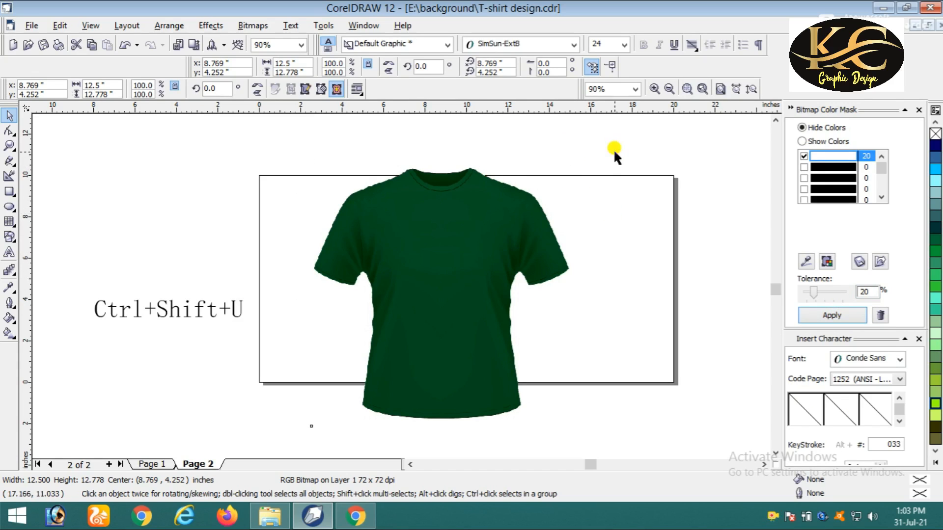
# Step: Scale the green T-shirt down to about 3.75 × 3.84 inches and place it in the page's upper-left corner
pyautogui.scroll(-1, 486, 298)
pyautogui.click(461, 283)
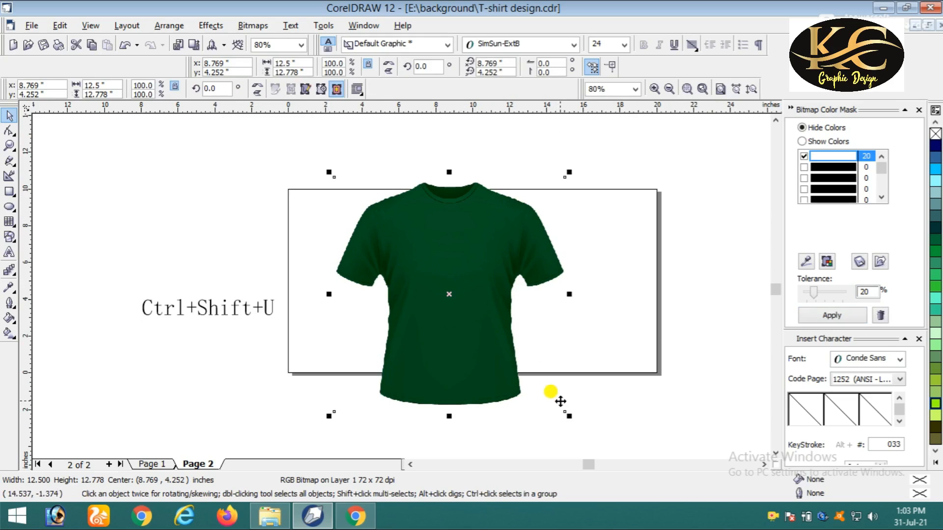
pyautogui.moveTo(569, 417); pyautogui.dragTo(449, 294)
pyautogui.moveTo(398, 243); pyautogui.dragTo(438, 226)
pyautogui.scroll(-2, 544, 295)
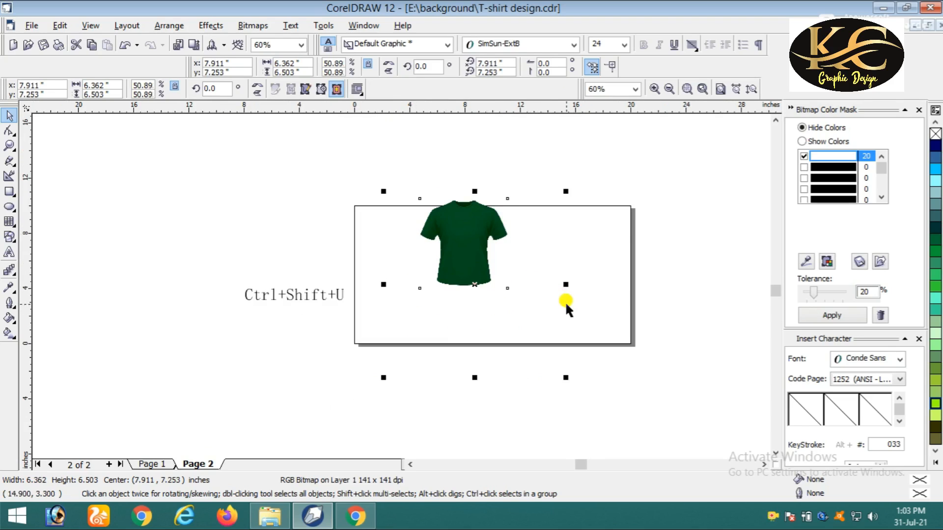
pyautogui.moveTo(376, 187); pyautogui.dragTo(451, 260)
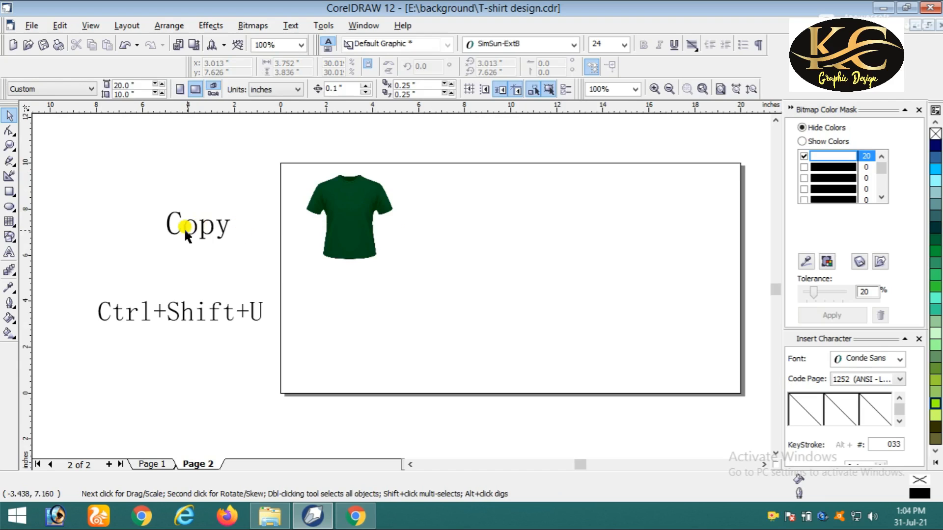
# Step: Duplicate the green T-shirt to its right and recolour the copy olive with a hue shift of -63
pyautogui.moveTo(352, 214); pyautogui.dragTo(449, 216)
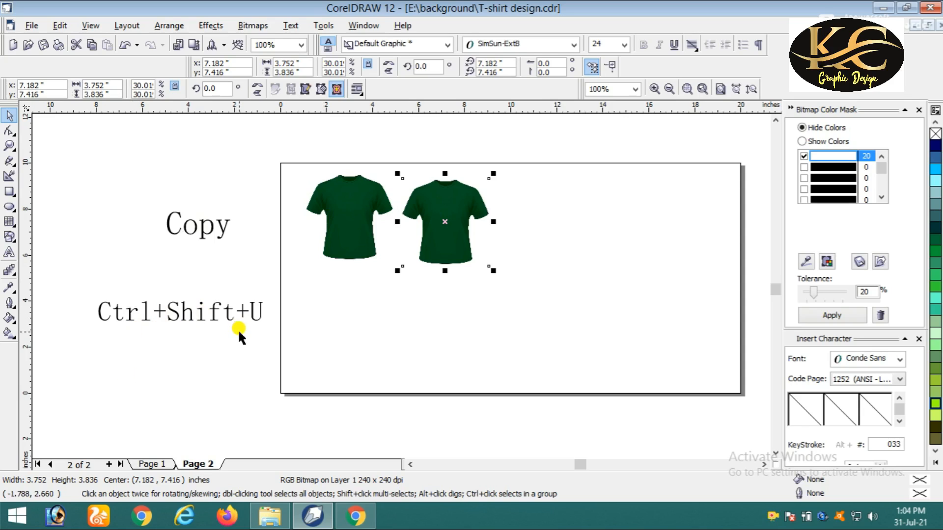
pyautogui.hotkey('ctrl', 'shift', 'u')
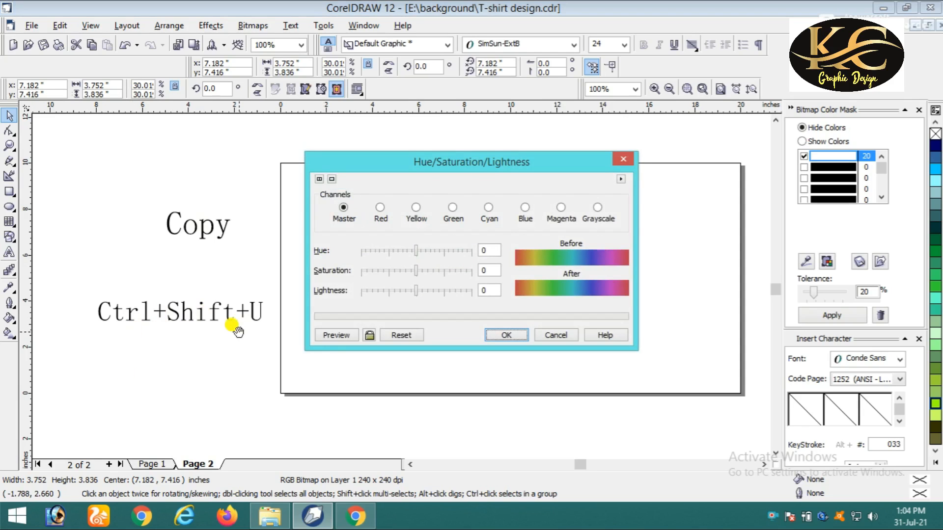
pyautogui.moveTo(390, 165); pyautogui.dragTo(619, 157)
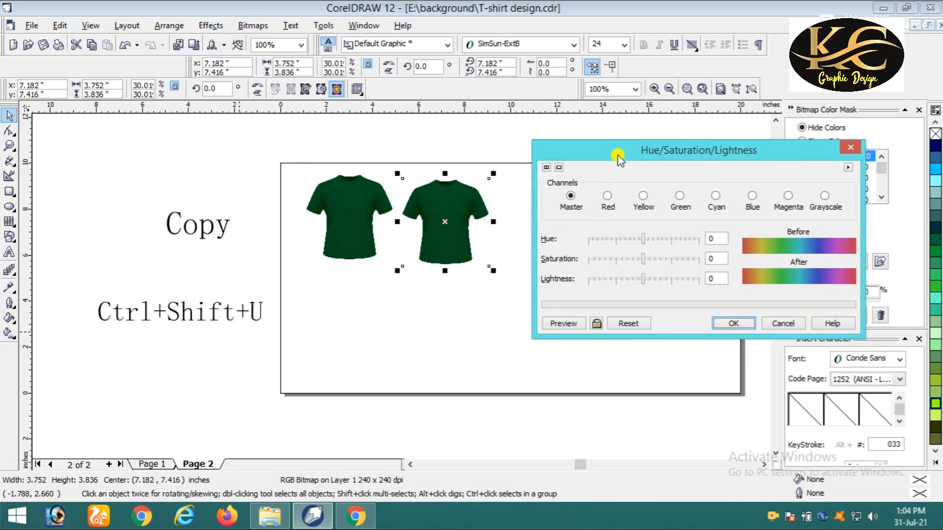
pyautogui.moveTo(645, 242); pyautogui.dragTo(624, 243)
pyautogui.click(571, 325)
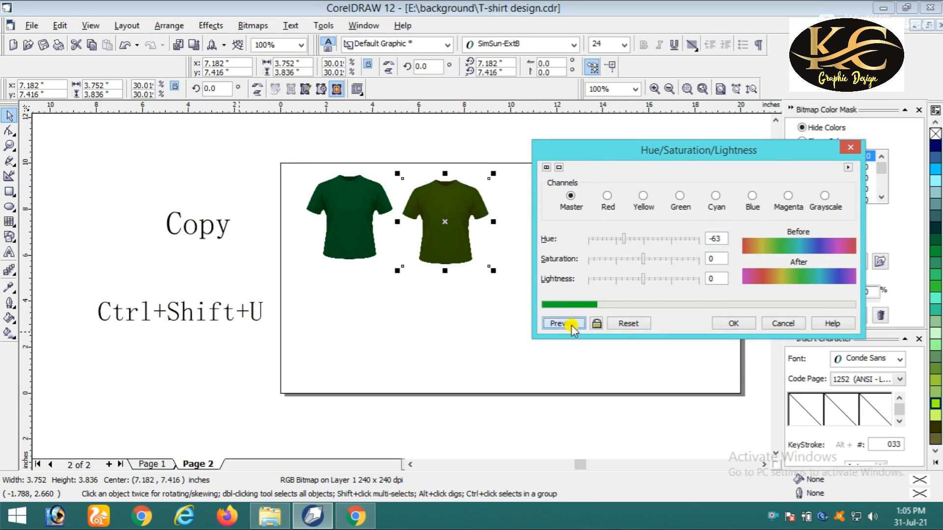
pyautogui.click(736, 323)
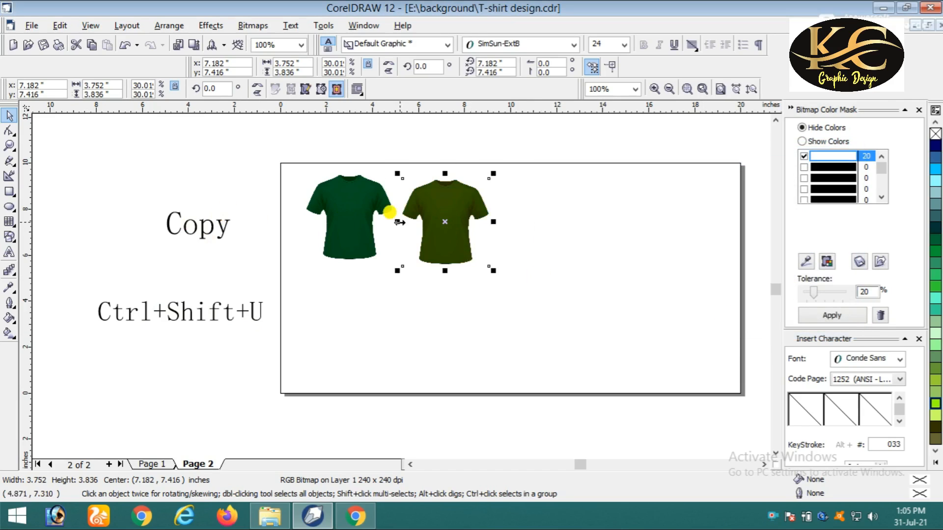
# Step: Duplicate the olive T-shirt to its right and recolour the copy maroon with a hue shift of -103
pyautogui.moveTo(444, 214); pyautogui.dragTo(546, 225)
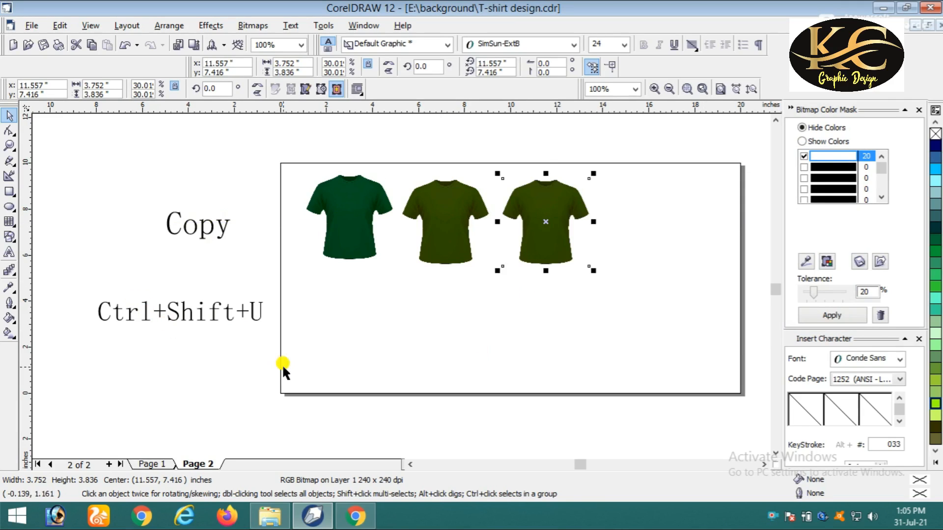
pyautogui.hotkey('ctrl', 'shift', 'u')
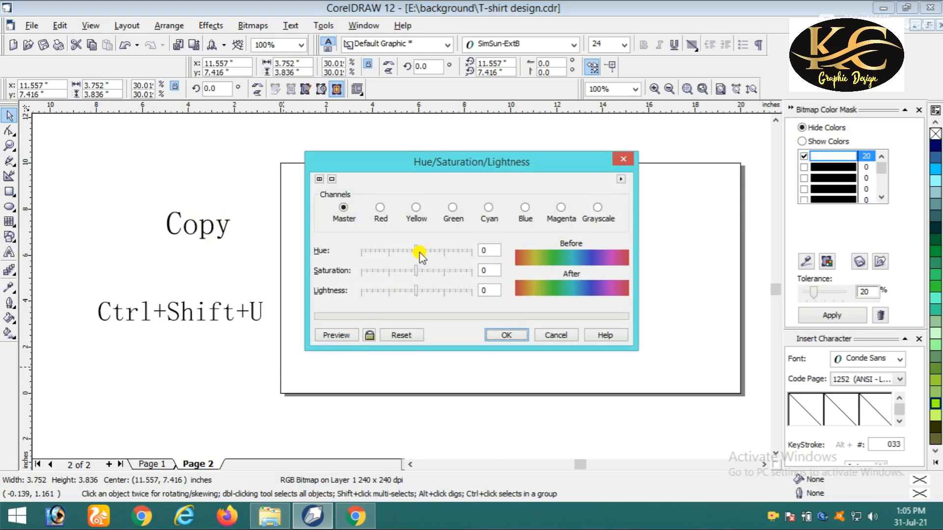
pyautogui.moveTo(420, 255); pyautogui.dragTo(389, 256)
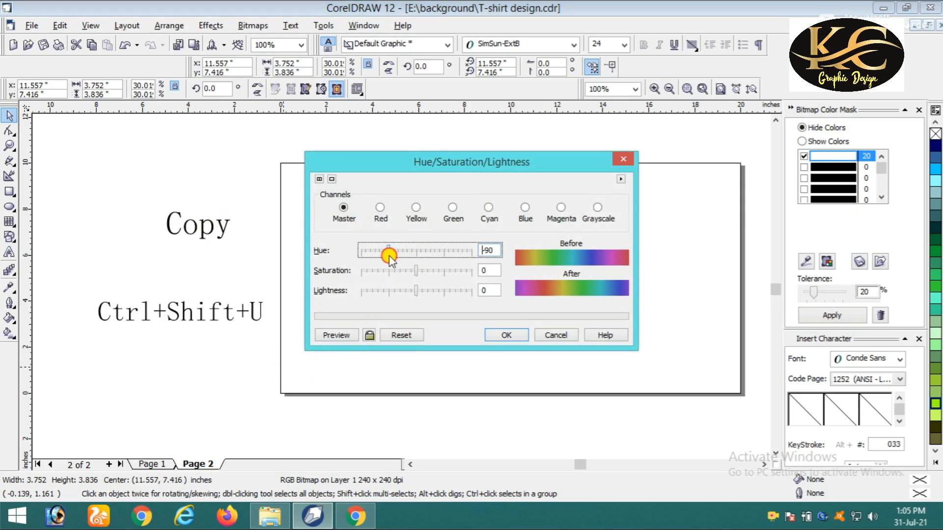
pyautogui.click(346, 339)
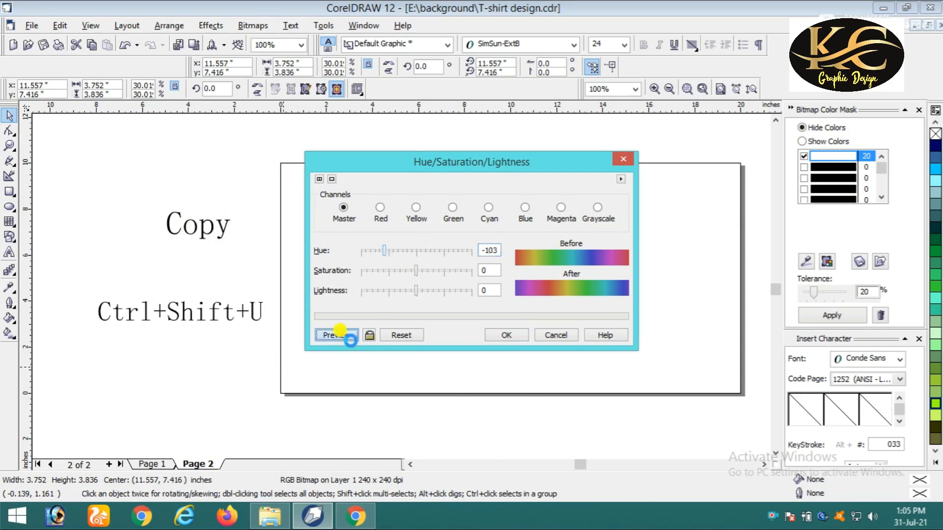
pyautogui.click(506, 334)
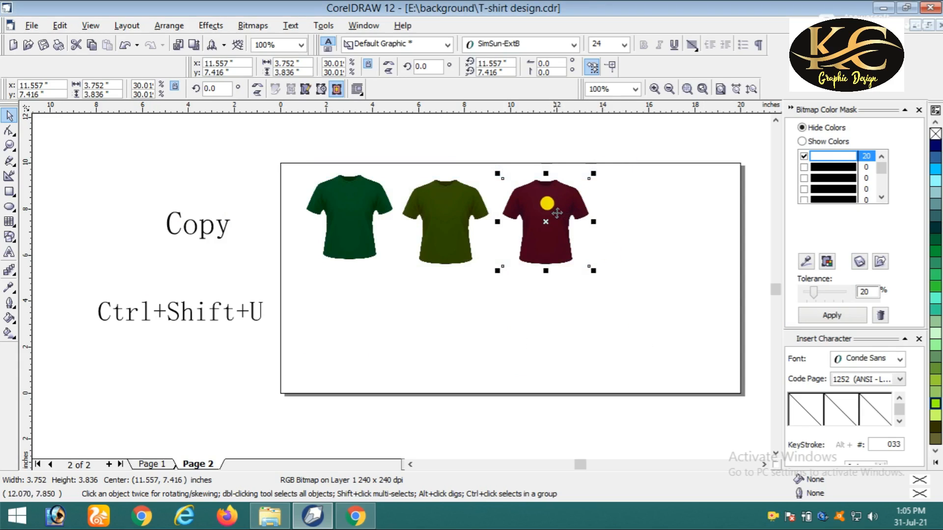
# Step: Duplicate the maroon T-shirt to its right and recolour the copy teal with a hue shift of 160 followed by another of 47
pyautogui.moveTo(554, 215); pyautogui.dragTo(663, 218)
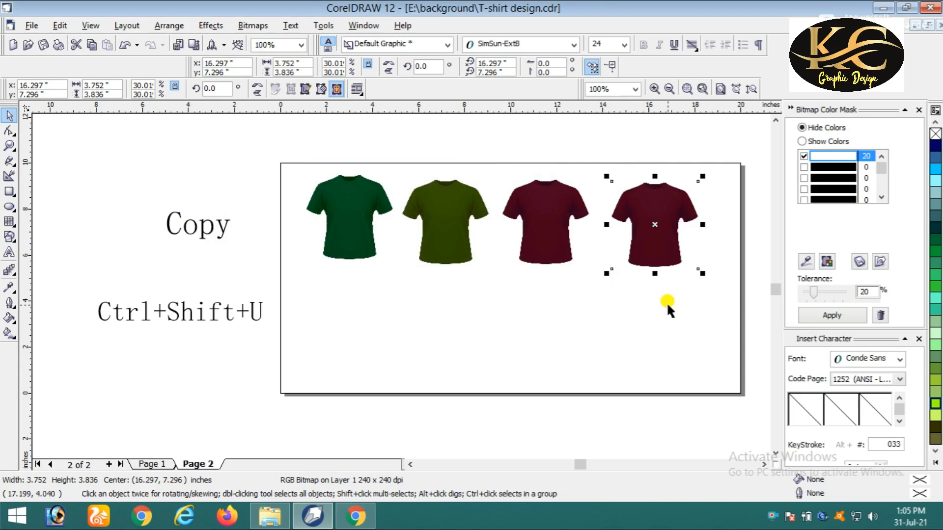
pyautogui.hotkey('ctrl', 'shift', 'u')
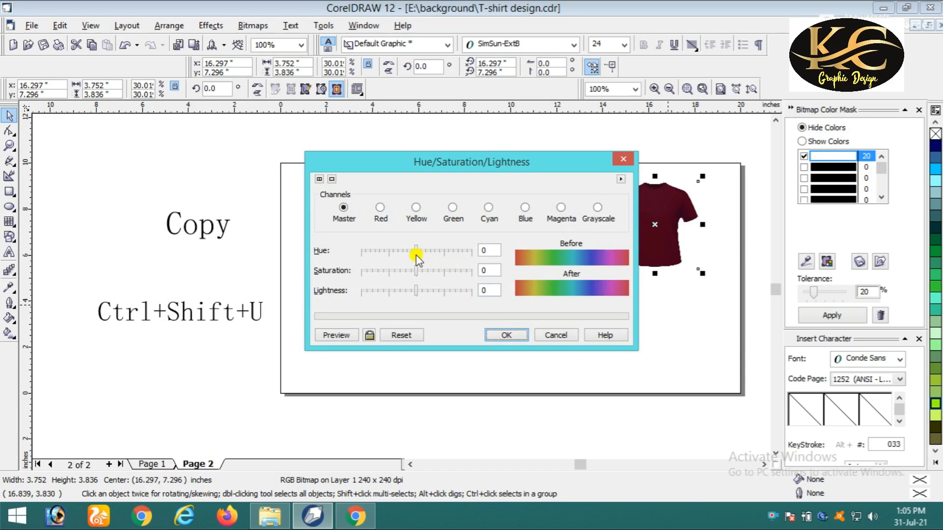
pyautogui.moveTo(417, 250); pyautogui.dragTo(463, 251)
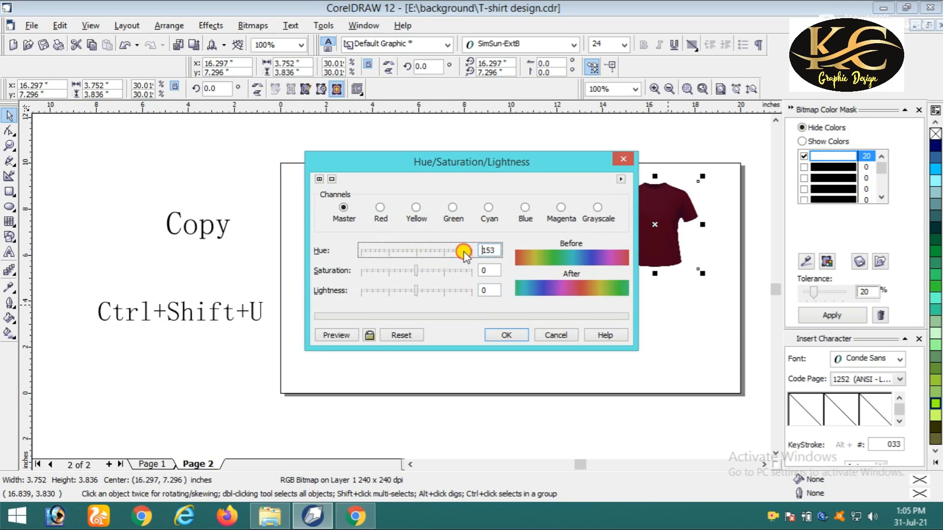
pyautogui.click(343, 335)
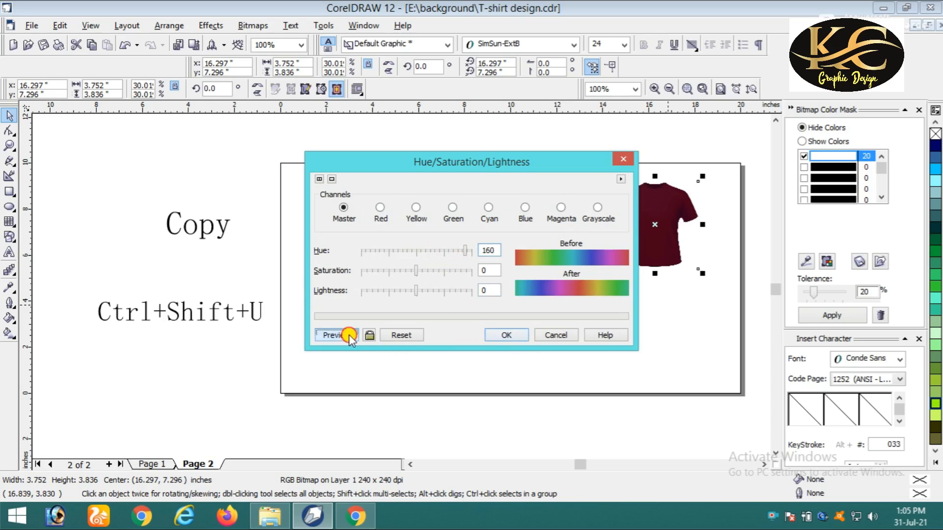
pyautogui.click(508, 336)
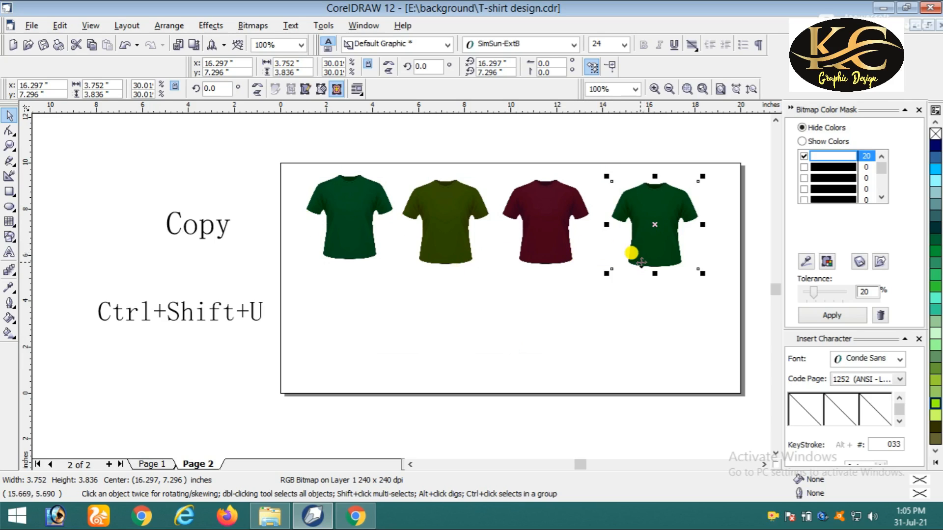
pyautogui.hotkey('ctrl', 'shift', 'u')
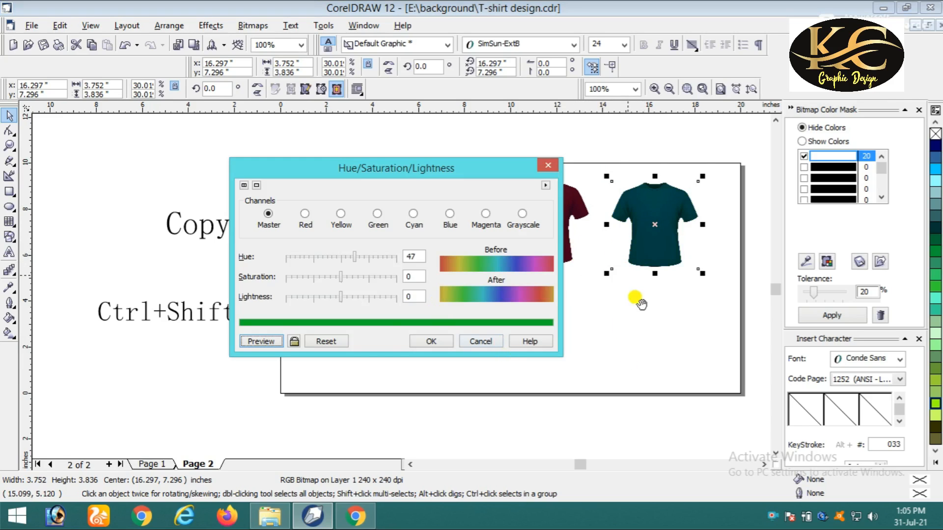
pyautogui.click(430, 342)
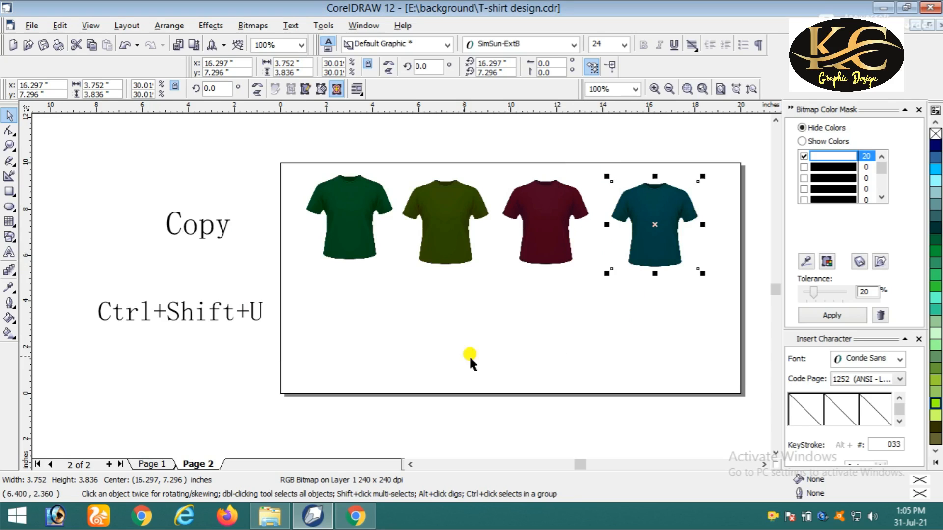
# Step: Duplicate the teal T-shirt below the first green one and turn the copy black with a lightness of -100
pyautogui.moveTo(635, 275); pyautogui.dragTo(331, 310)
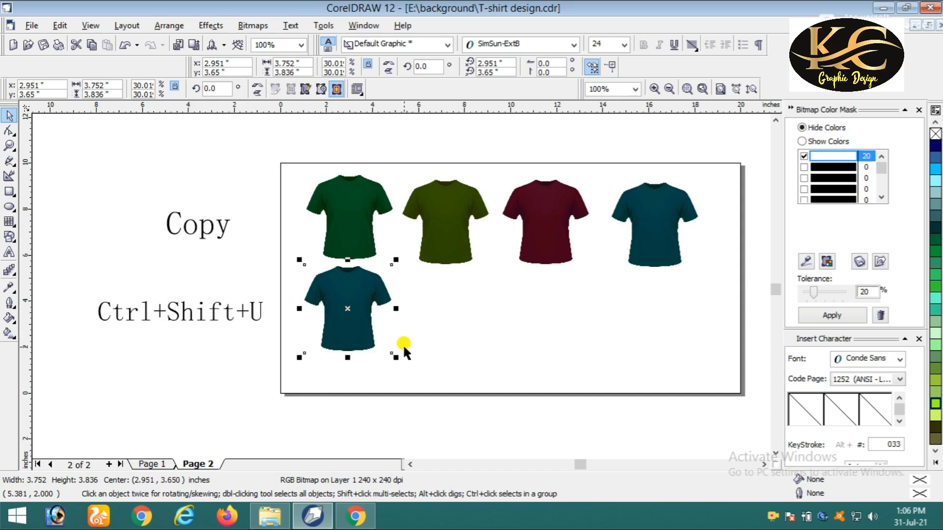
pyautogui.hotkey('ctrl', 'shift', 'u')
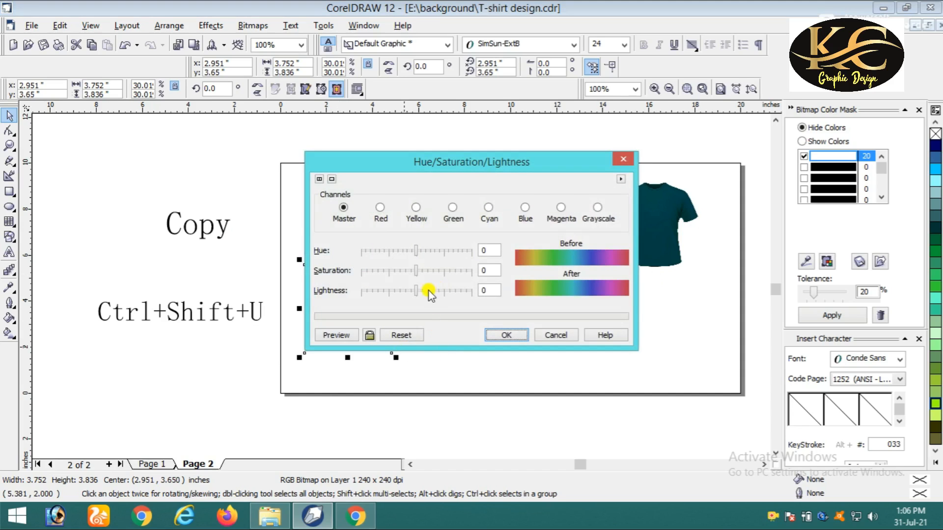
pyautogui.moveTo(416, 291); pyautogui.dragTo(360, 291)
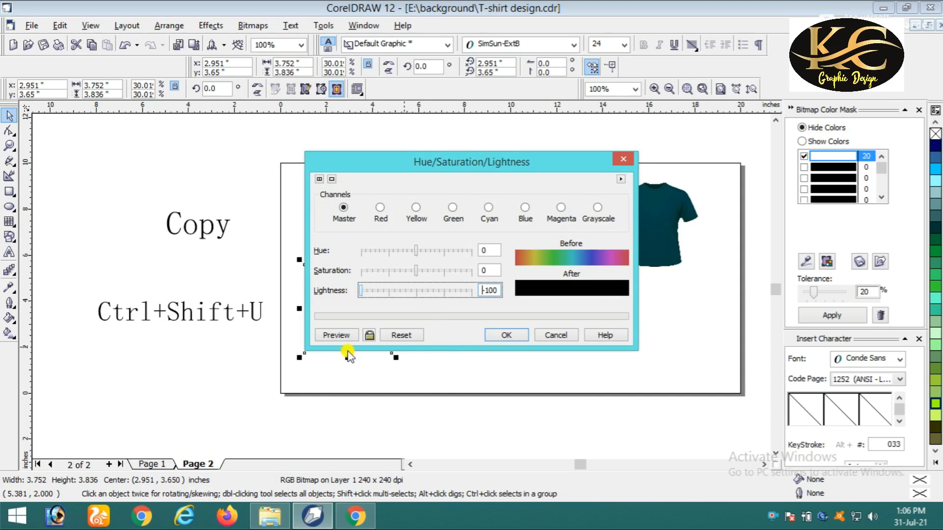
pyautogui.click(502, 336)
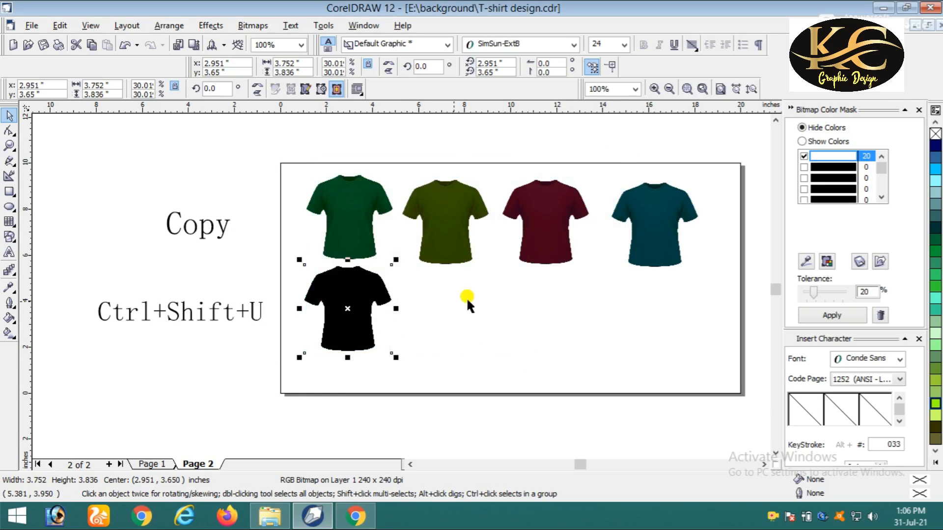
# Step: Duplicate the teal T-shirt below the olive one and recolour the copy purple with a hue of 83 and a saturation of 26
pyautogui.moveTo(668, 222); pyautogui.dragTo(447, 313)
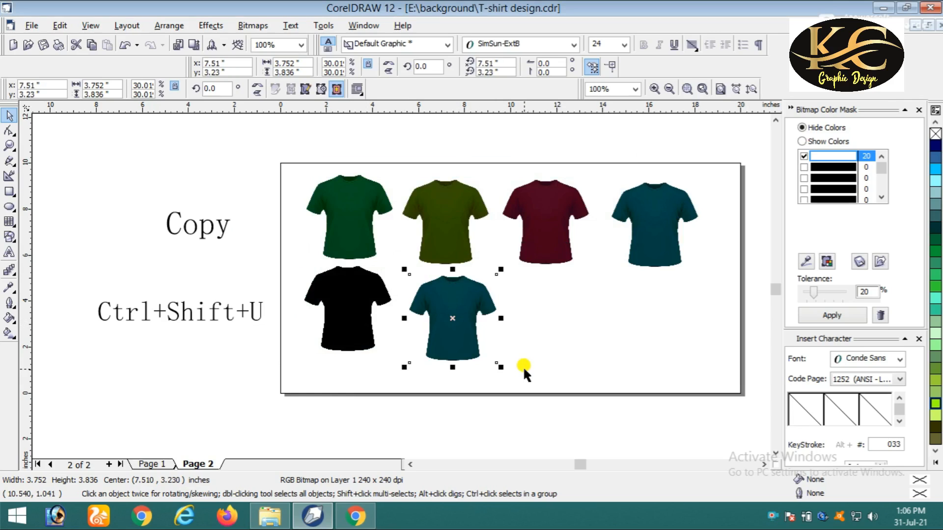
pyautogui.hotkey('ctrl', 'shift', 'u')
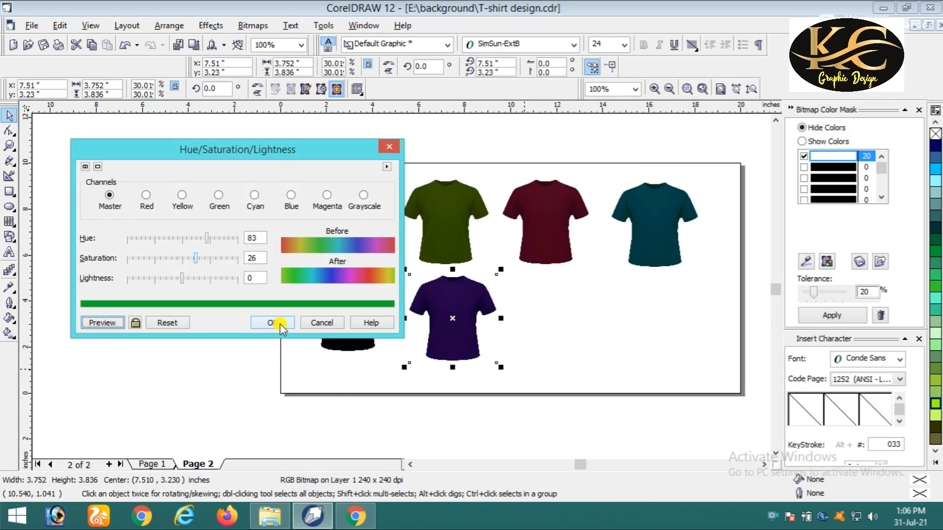
pyautogui.click(279, 324)
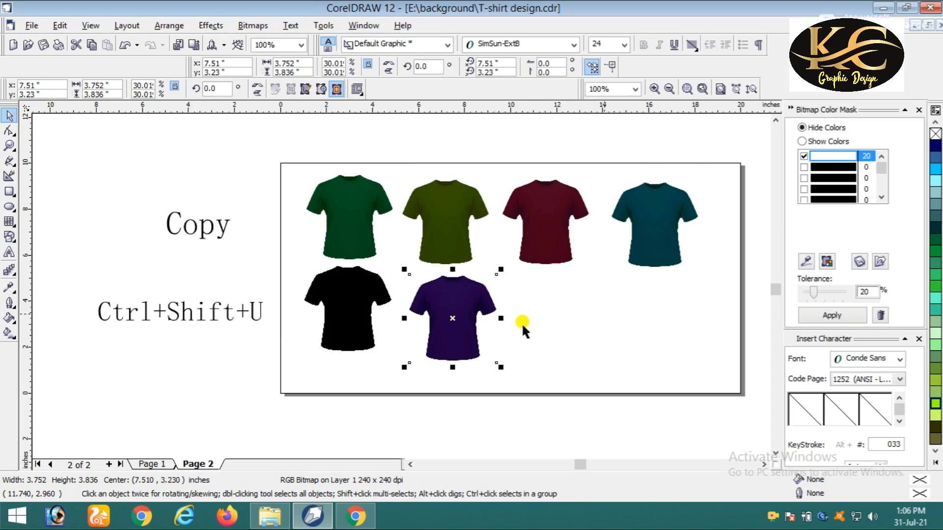
# Step: Duplicate the teal T-shirt below the maroon one, beside the purple T-shirt, and deselect it
pyautogui.moveTo(680, 234); pyautogui.dragTo(577, 329)
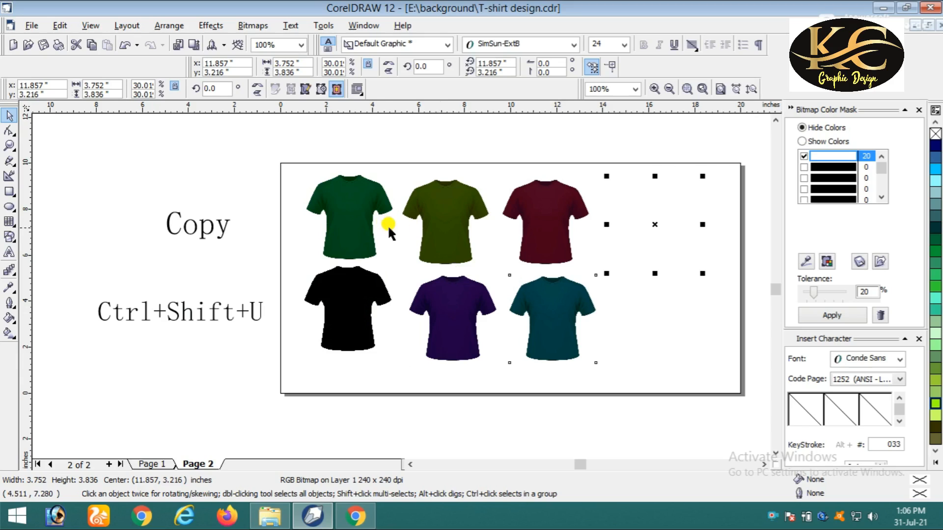
pyautogui.click(327, 131)
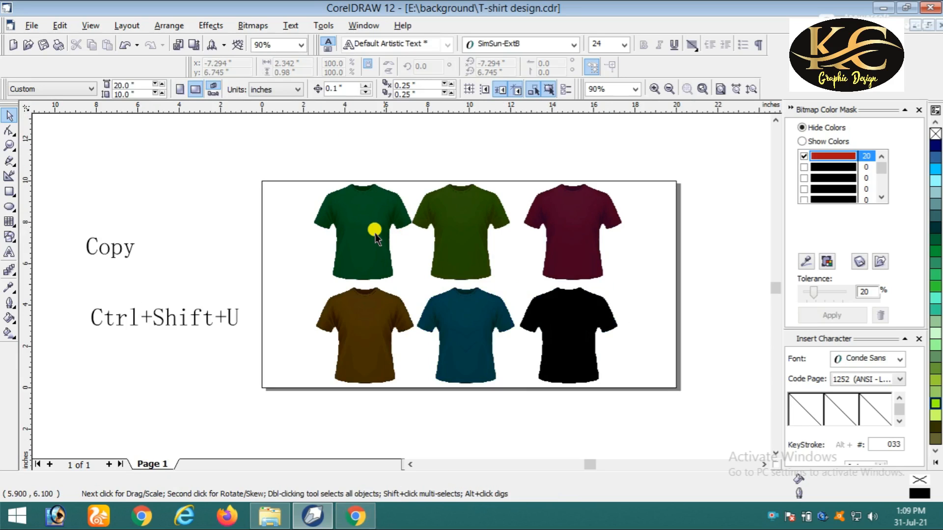
# Step: Bring png-clipart-t-shirt-hoodie-gift-father-t-shirt-text-logo.png from the background folder into the T-shirt drawing in CorelDRAW
pyautogui.click(278, 525)
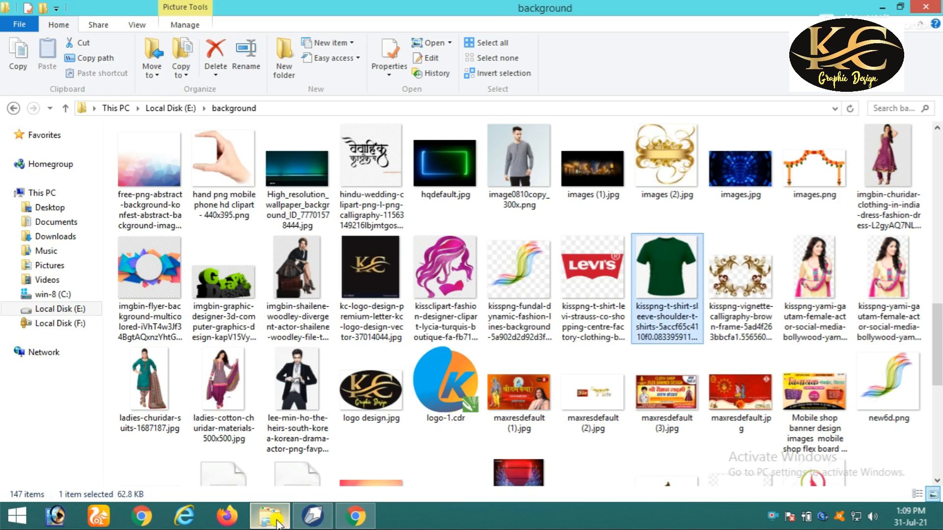
pyautogui.scroll(-10, 576, 376)
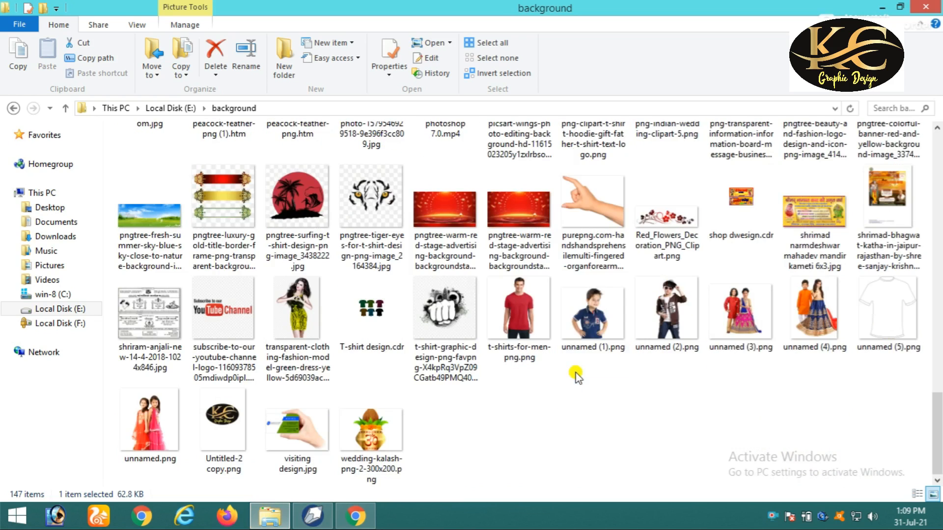
pyautogui.scroll(3, 576, 374)
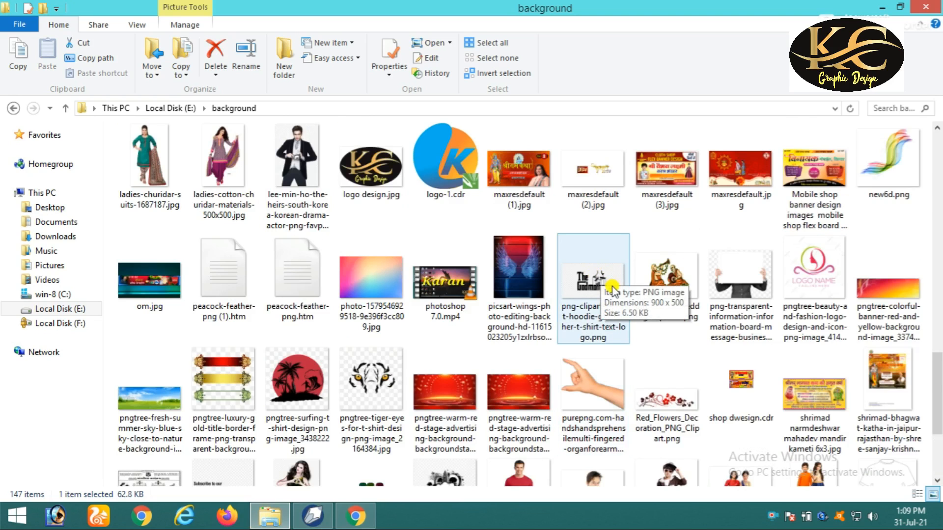
pyautogui.click(594, 289)
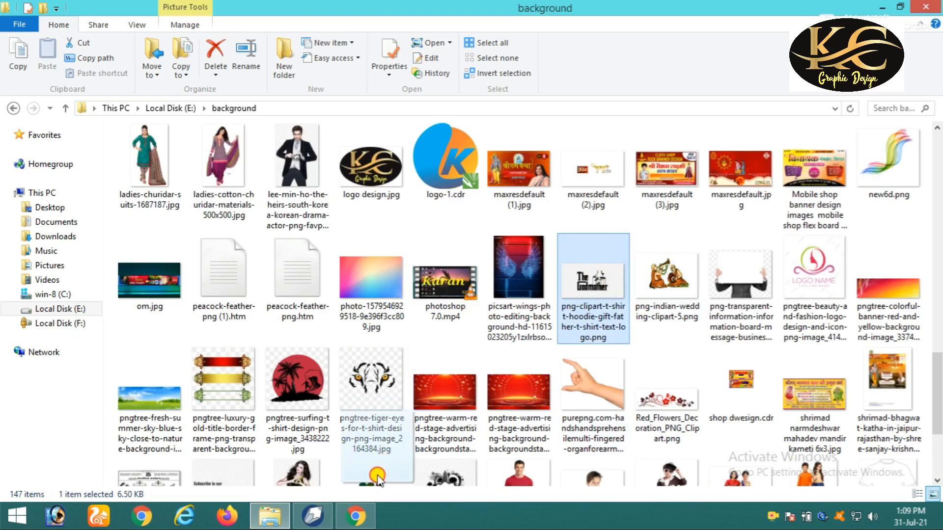
pyautogui.scroll(-1, 373, 462)
pyautogui.click(314, 516)
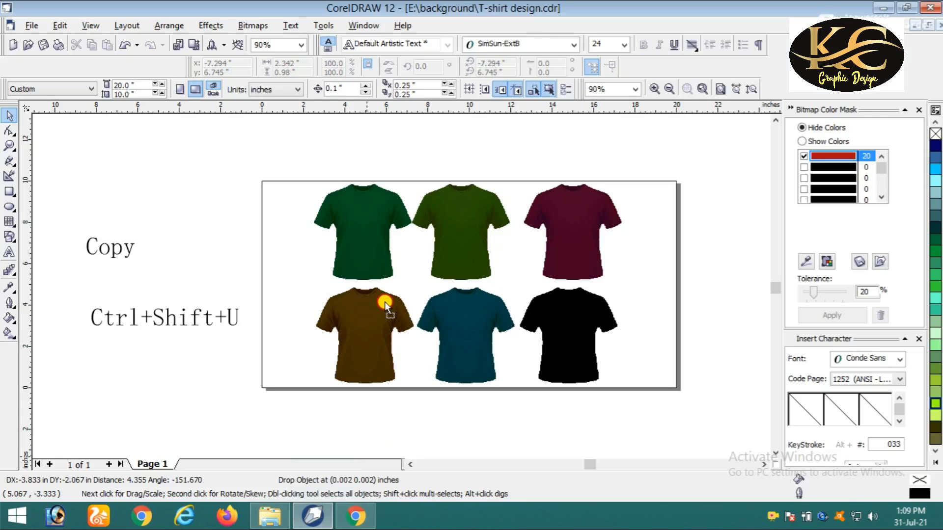
pyautogui.hotkey('ctrl', 'v')
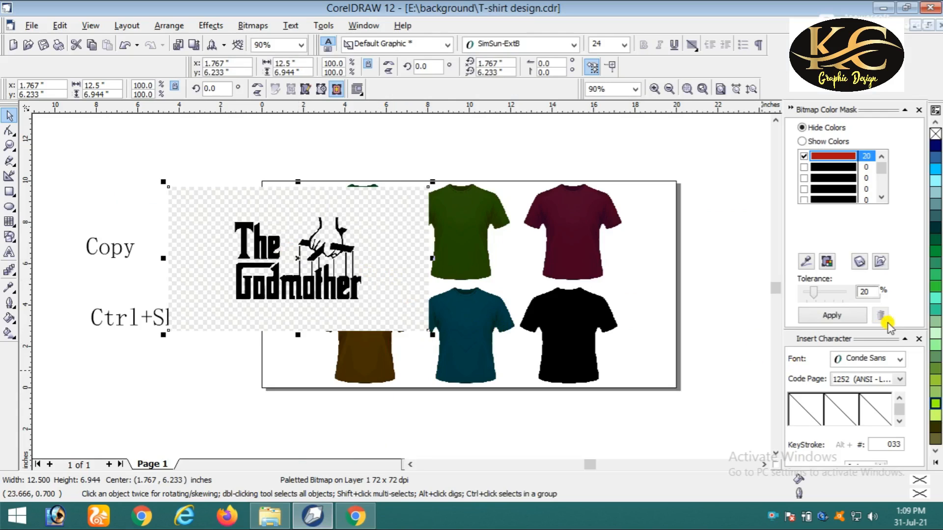
# Step: Hide the light checkered background of the Godmother logo with a bitmap color mask at 75% tolerance
pyautogui.click(807, 262)
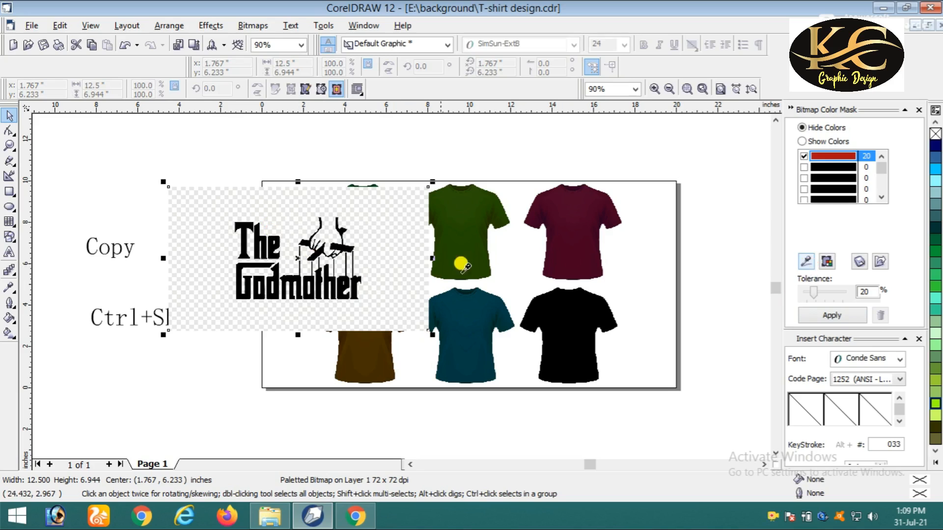
pyautogui.click(354, 232)
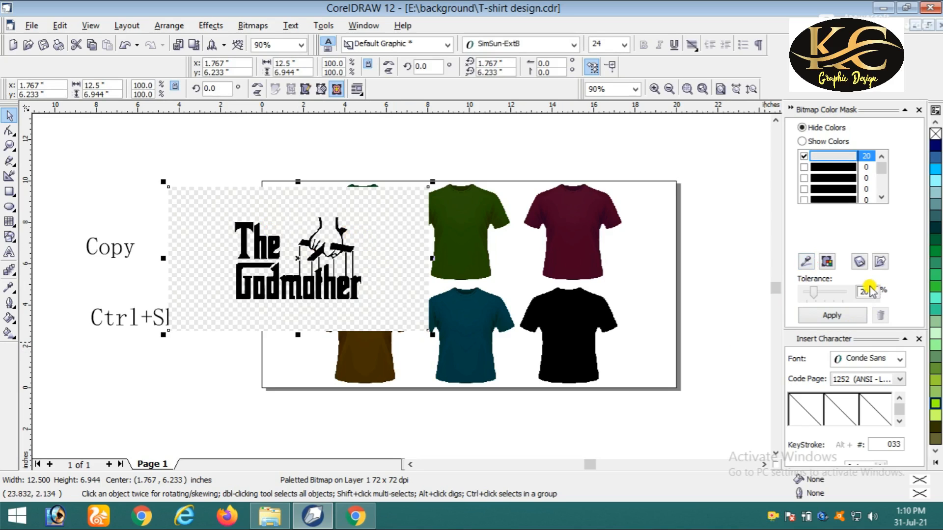
pyautogui.moveTo(867, 290); pyautogui.dragTo(851, 297)
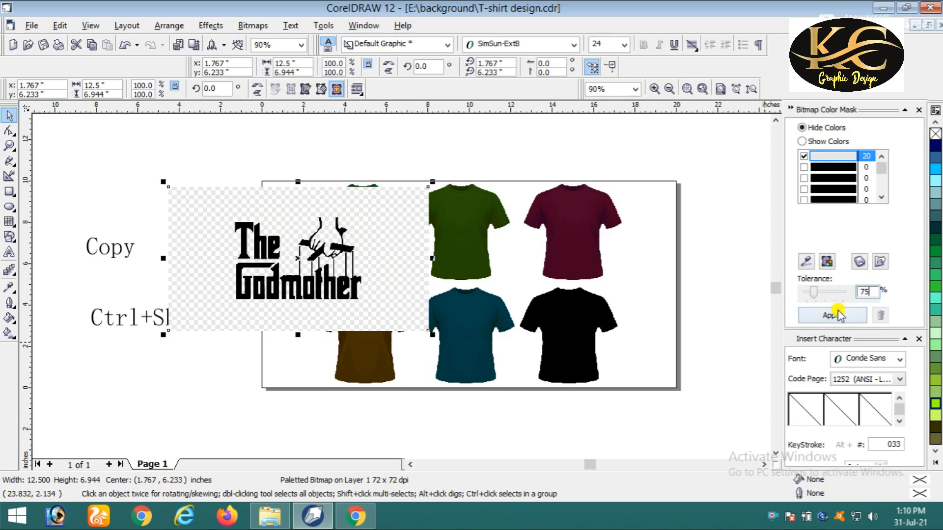
pyautogui.click(835, 314)
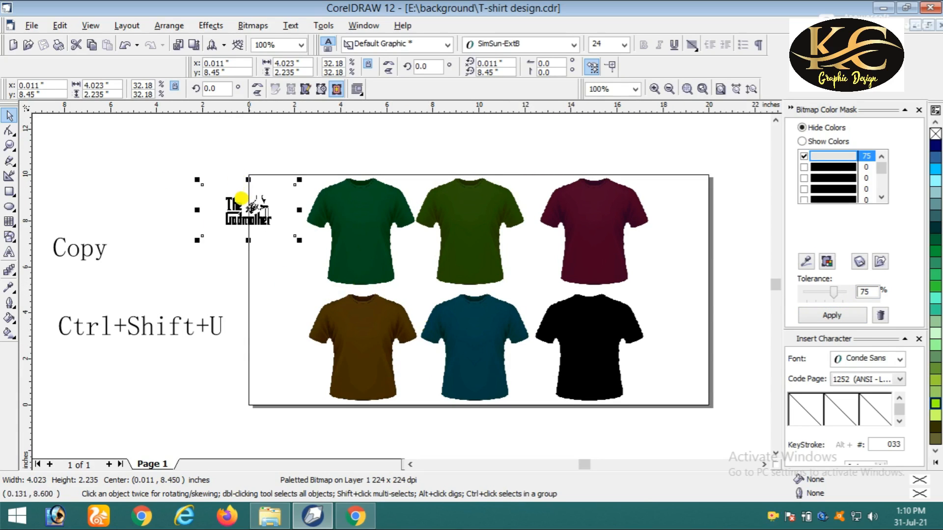
# Step: Place the masked Godmother logo on the chest of the green T-shirt and copy it onto the other five T-shirts
pyautogui.moveTo(235, 205); pyautogui.dragTo(367, 222)
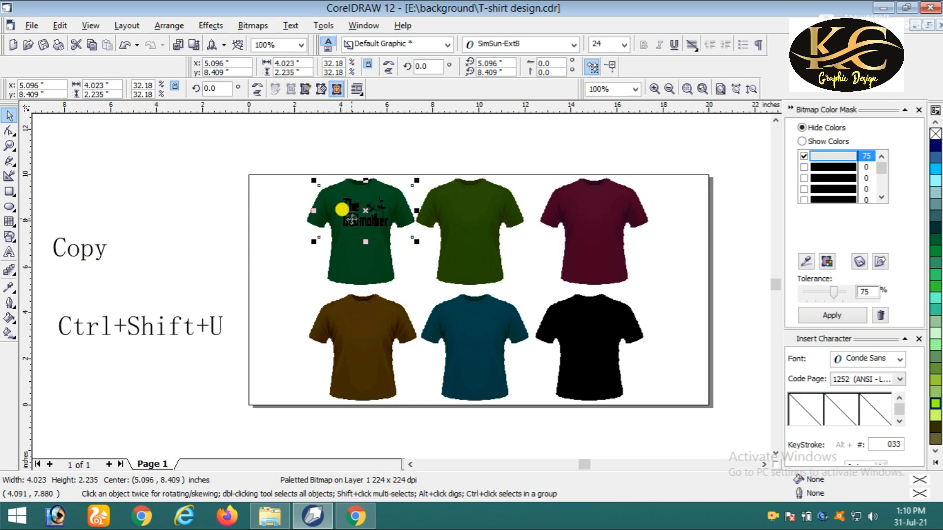
pyautogui.moveTo(361, 214); pyautogui.dragTo(484, 222)
pyautogui.hotkey('ctrl', 'z')
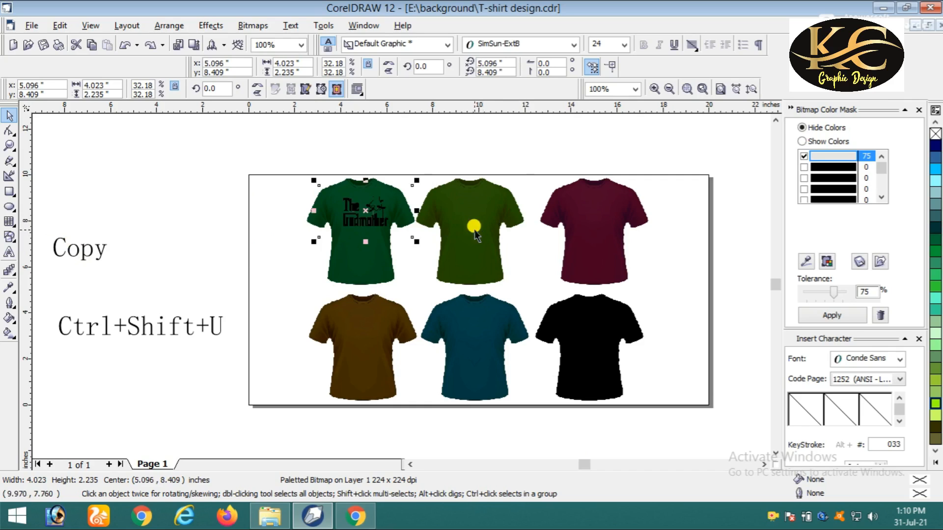
pyautogui.moveTo(365, 219); pyautogui.dragTo(434, 218)
pyautogui.moveTo(454, 202); pyautogui.dragTo(488, 328)
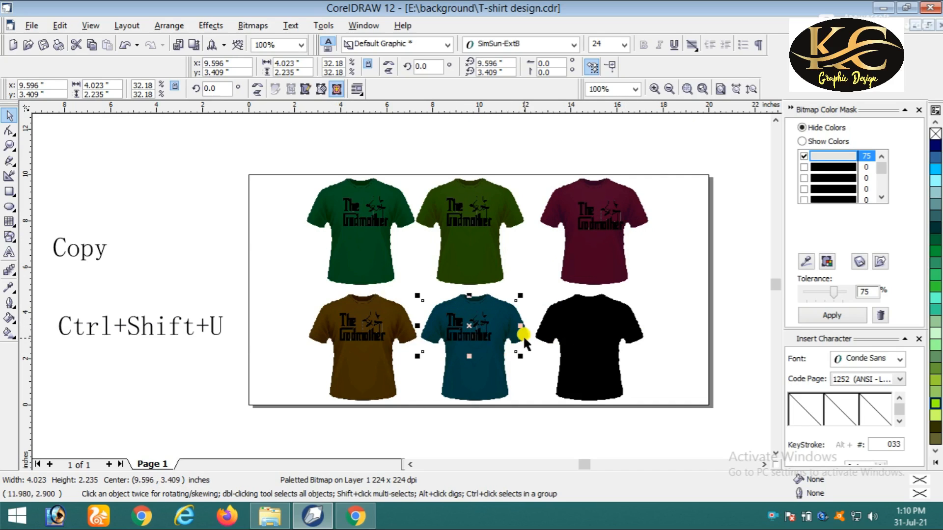
pyautogui.press('Right')
pyautogui.press('Right')
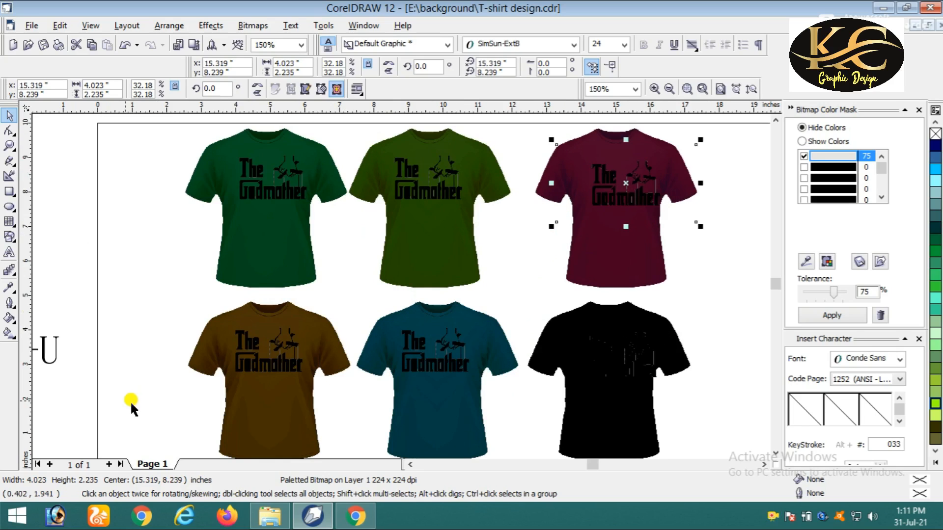
# Step: Lighten the logo on the maroon T-shirt with a saturation of 60 and a lightness of 30
pyautogui.hotkey('ctrl', 'shift', 'u')
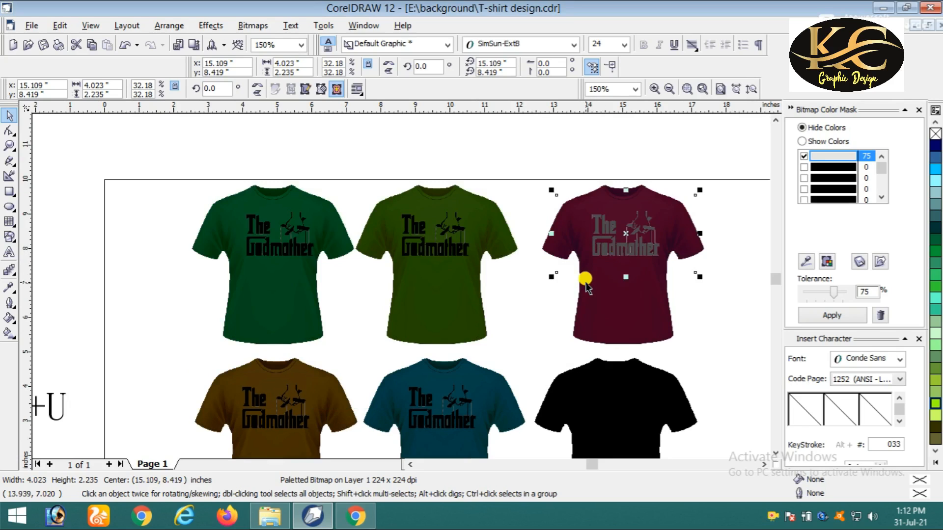
pyautogui.hotkey('ctrl', 'shift', 'u')
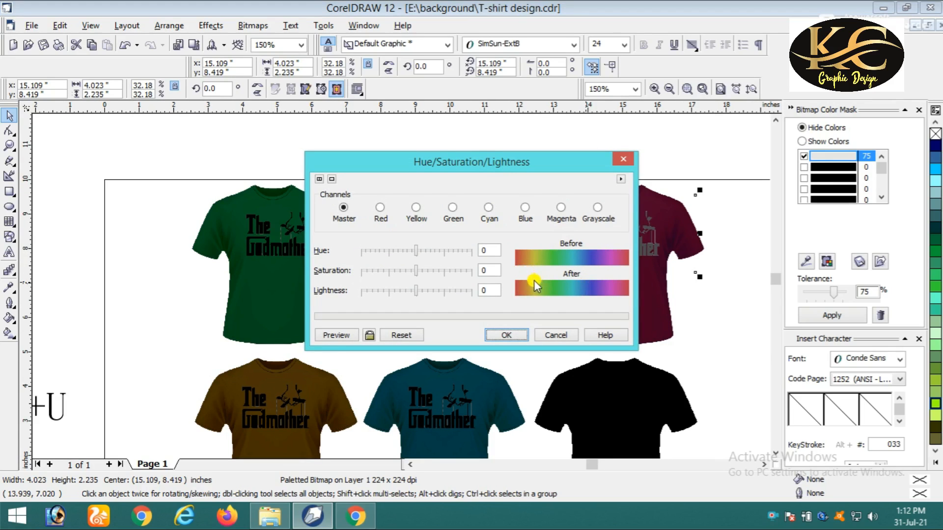
pyautogui.doubleClick(484, 268)
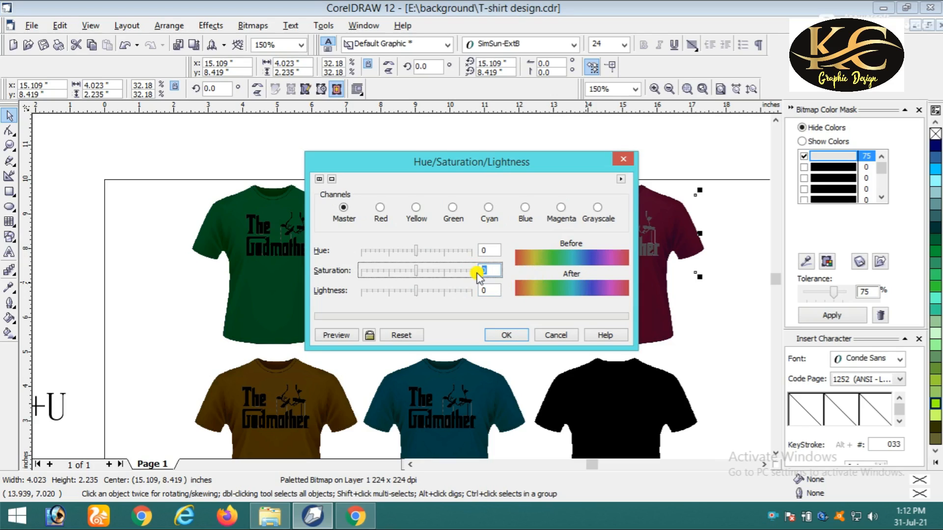
pyautogui.write('60')
pyautogui.doubleClick(479, 290)
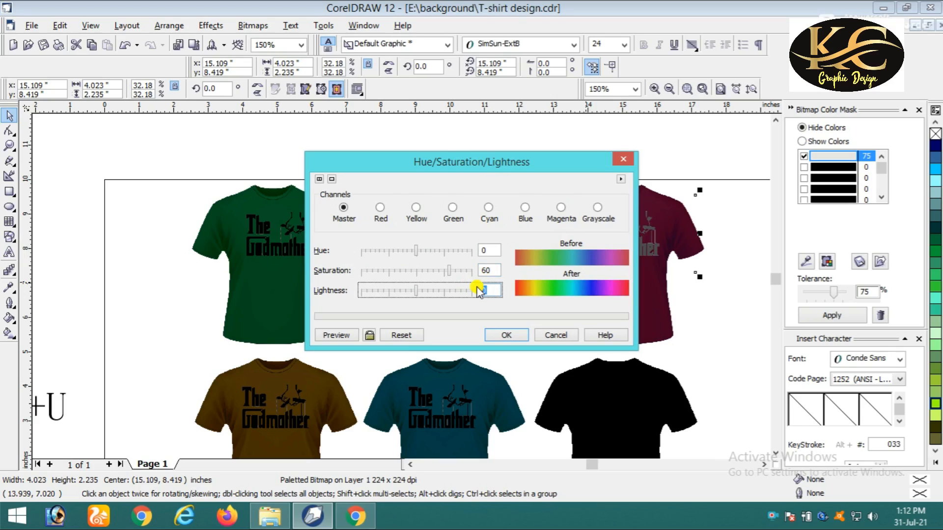
pyautogui.write('30')
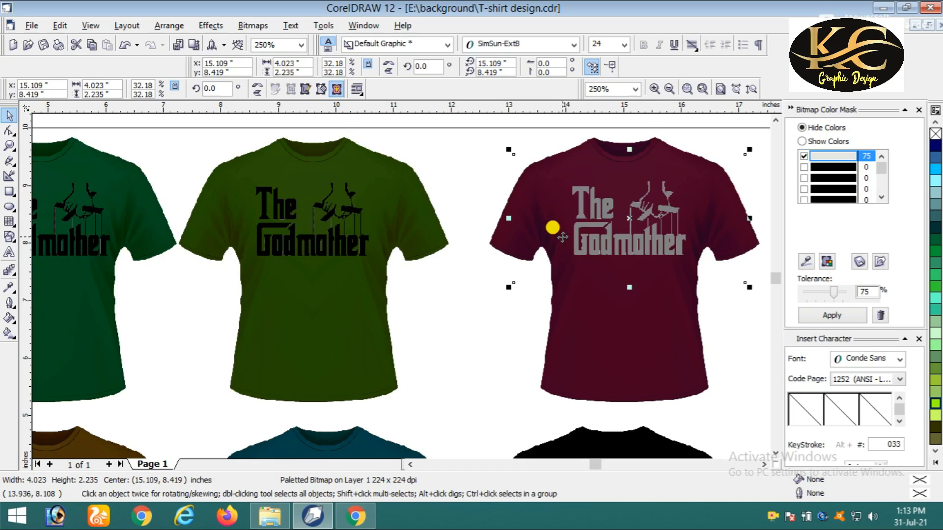
# Step: Brighten the maroon T-shirt's logo once more with a further saturation of 60 and lightness of 30
pyautogui.hotkey('ctrl', 'shift', 'u')
pyautogui.click(486, 270)
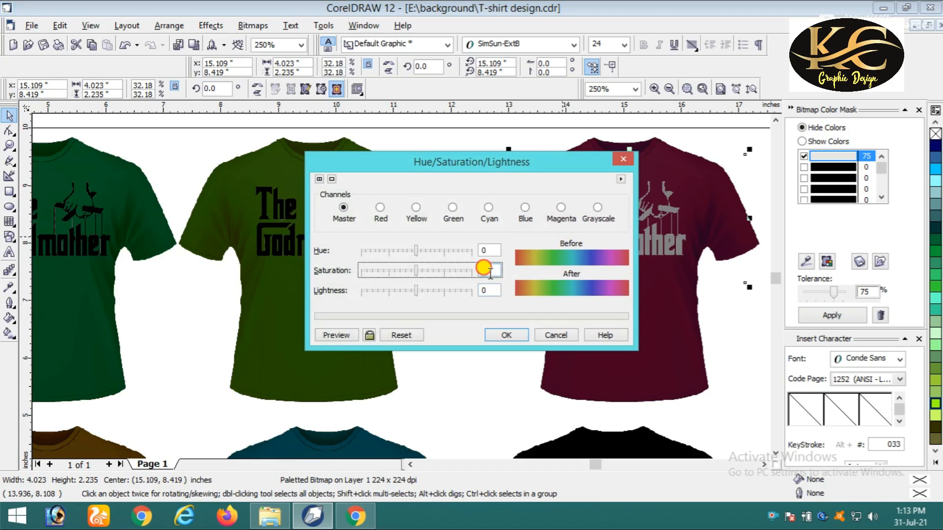
pyautogui.write('60')
pyautogui.click(484, 291)
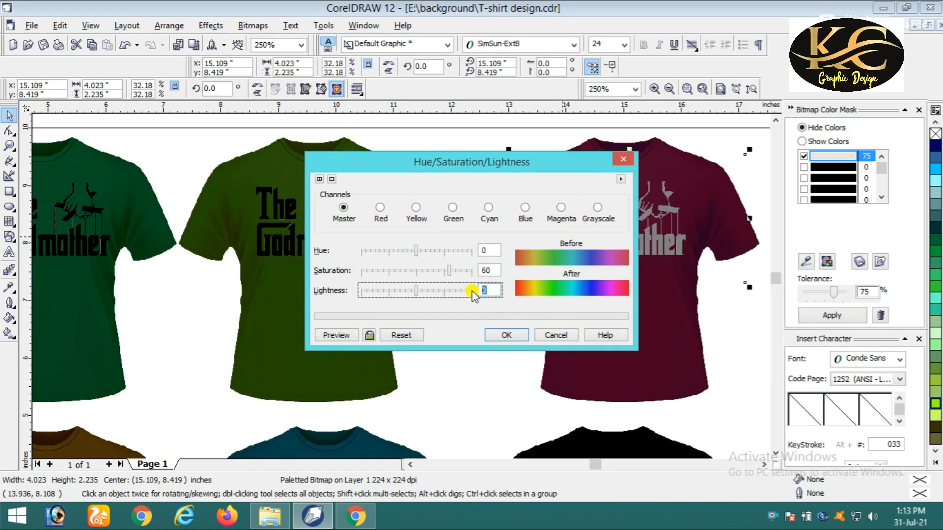
pyautogui.write('30')
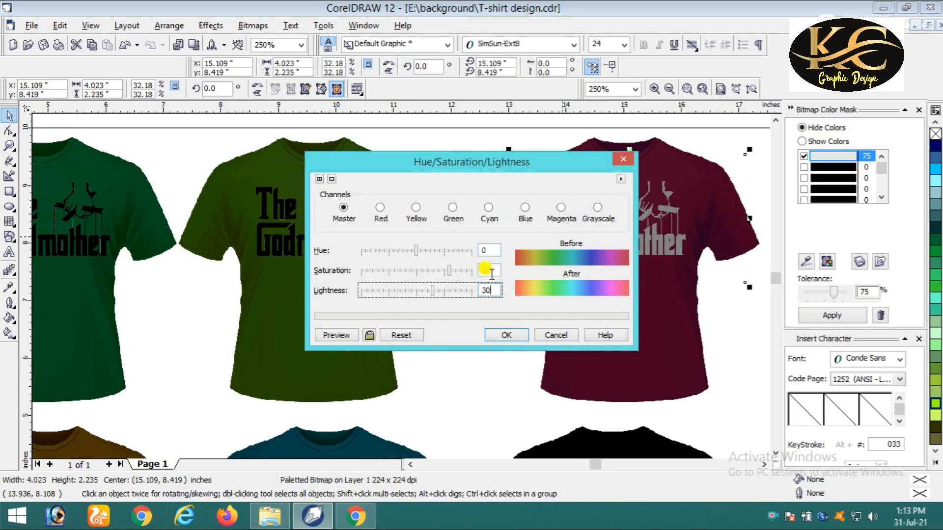
pyautogui.click(506, 336)
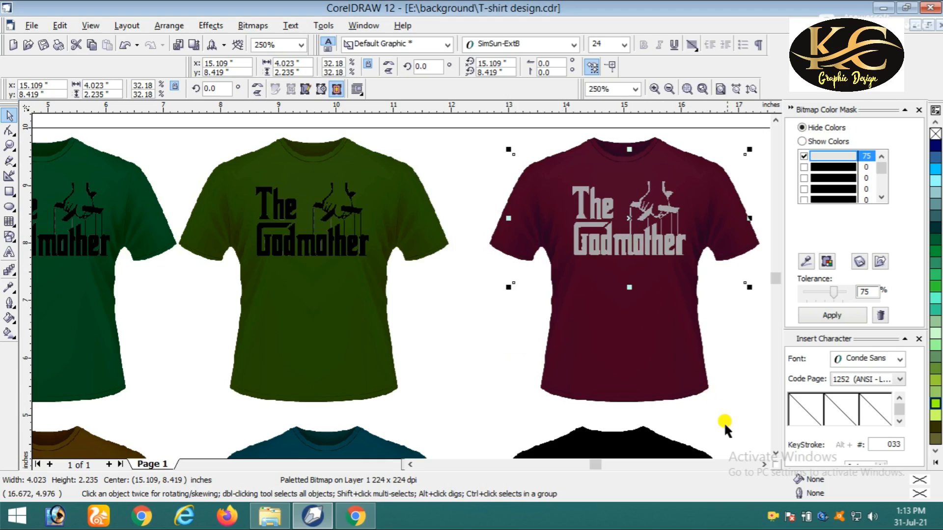
# Step: Select all six T-shirts together with their logos and group them
pyautogui.click(776, 454)
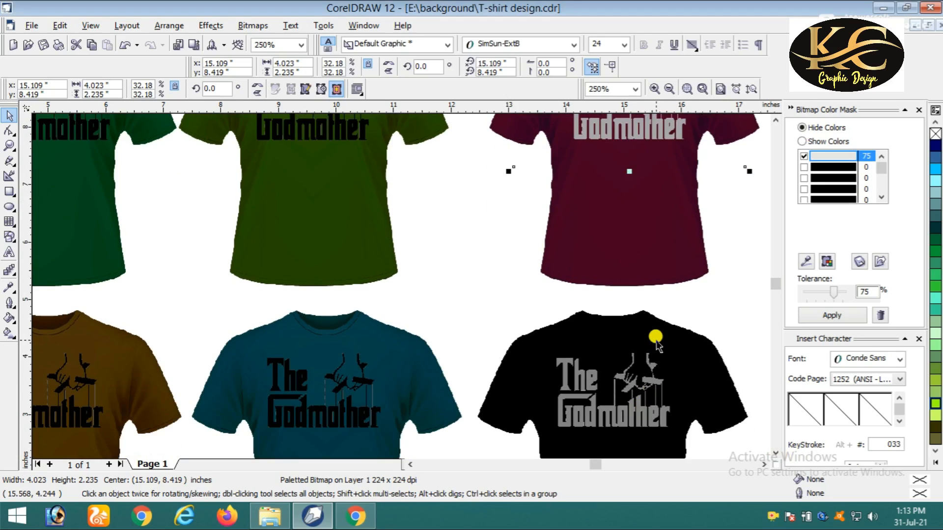
pyautogui.scroll(-1, 657, 345)
pyautogui.scroll(-1, 656, 345)
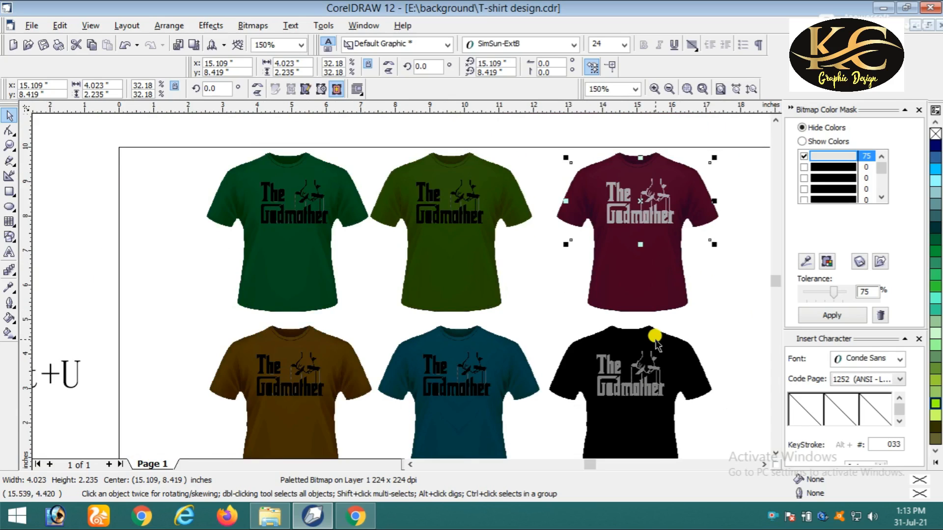
pyautogui.scroll(-1, 601, 273)
pyautogui.click(313, 161)
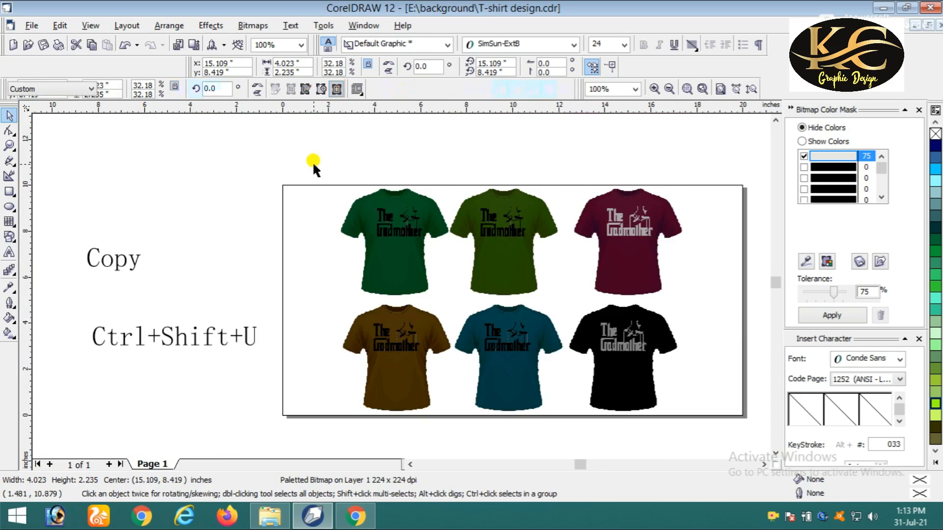
pyautogui.moveTo(313, 162); pyautogui.dragTo(693, 427)
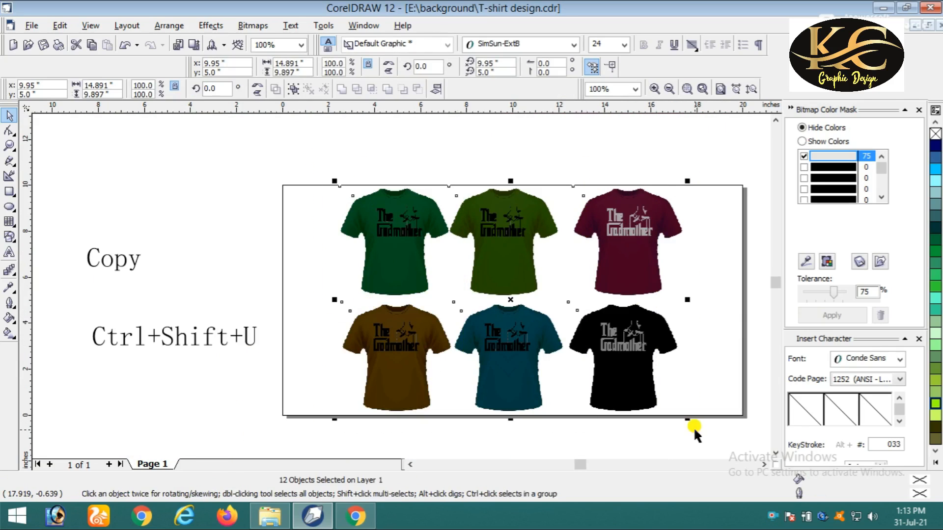
pyautogui.rightClick(496, 241)
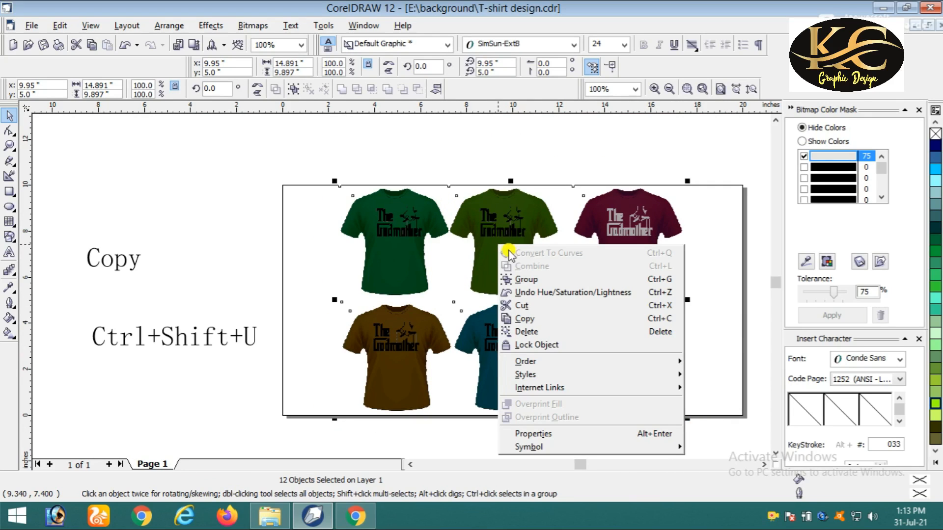
pyautogui.click(532, 278)
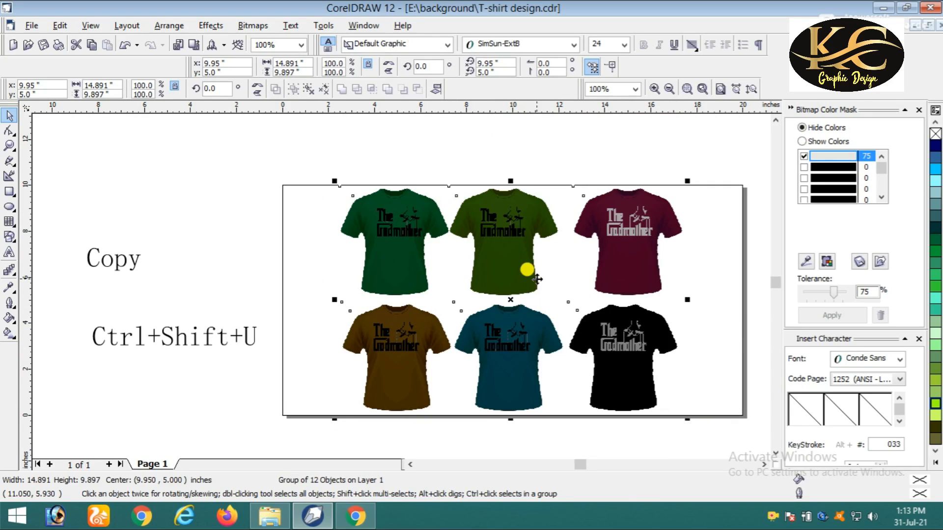
# Step: Deselect the group and examine the finished T-shirt designs in full-screen preview
pyautogui.click(493, 145)
pyautogui.scroll(2, 437, 233)
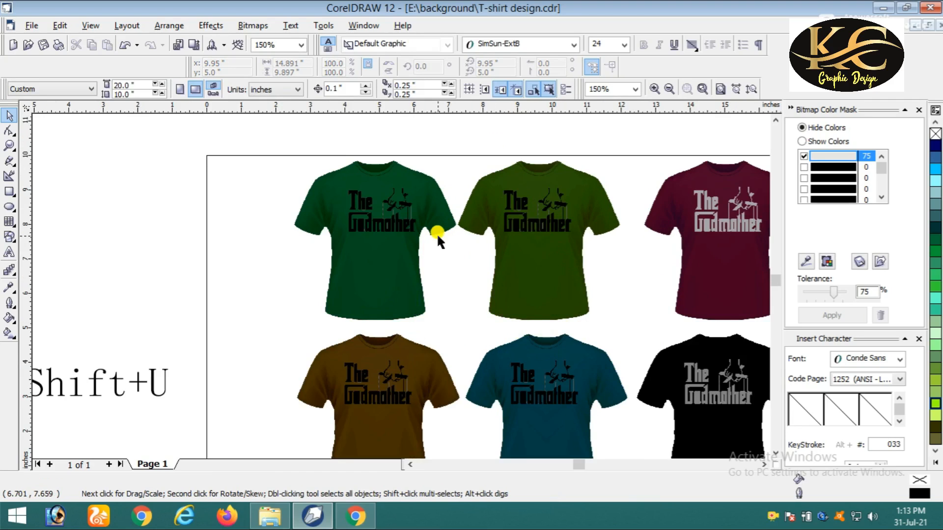
pyautogui.press('F9')
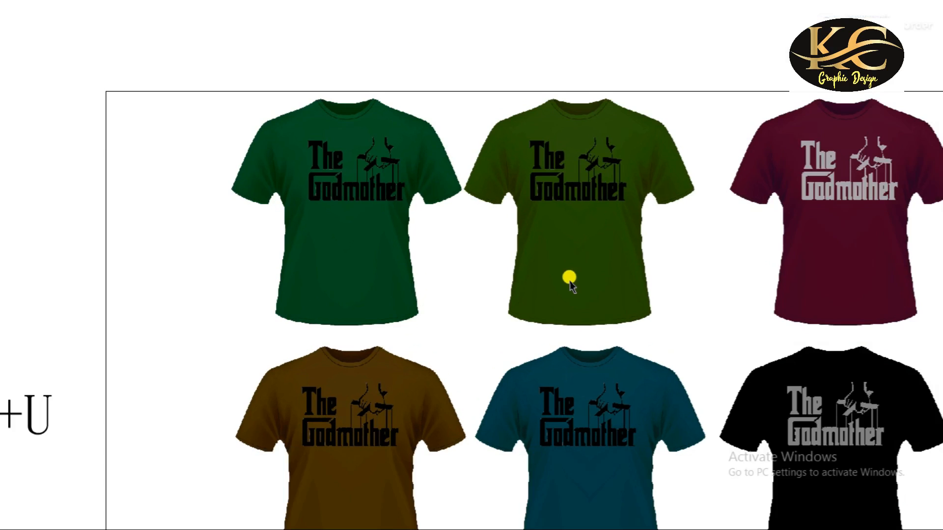